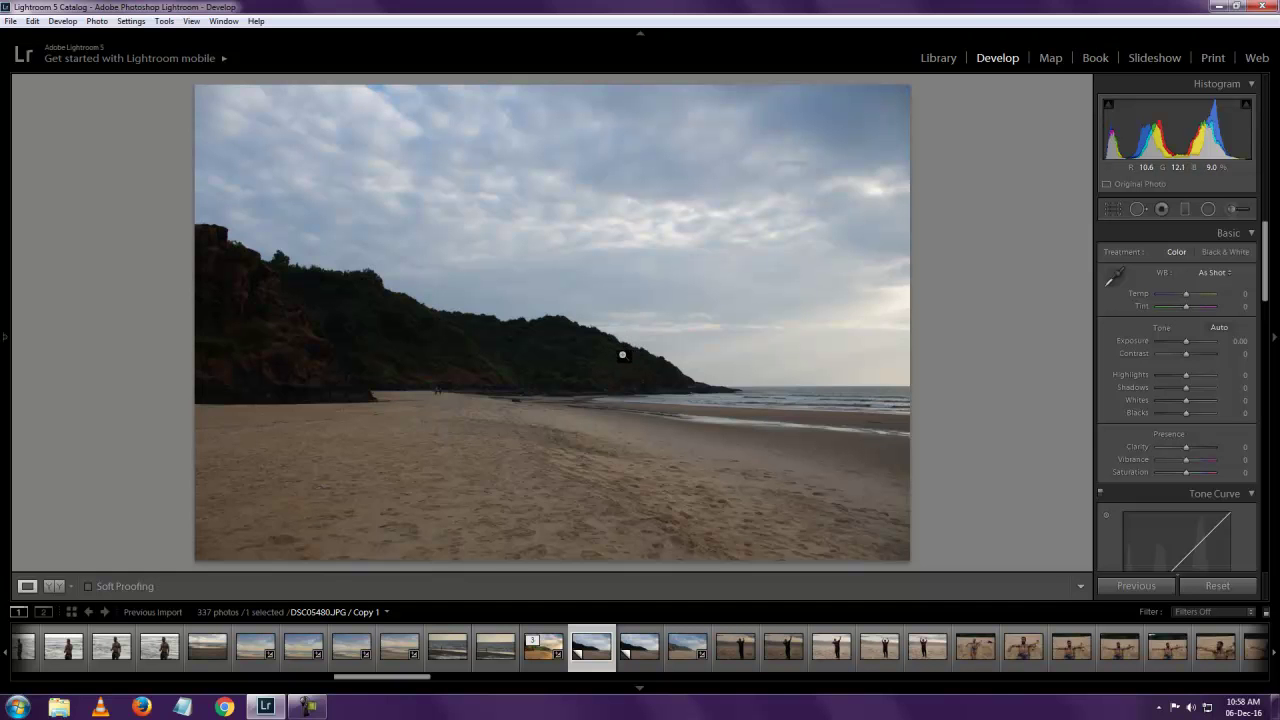
Examine the finished edit of DSC05480.JPG and compare its before and after versions
{"action": "left_click", "coordinate": [529, 656]}
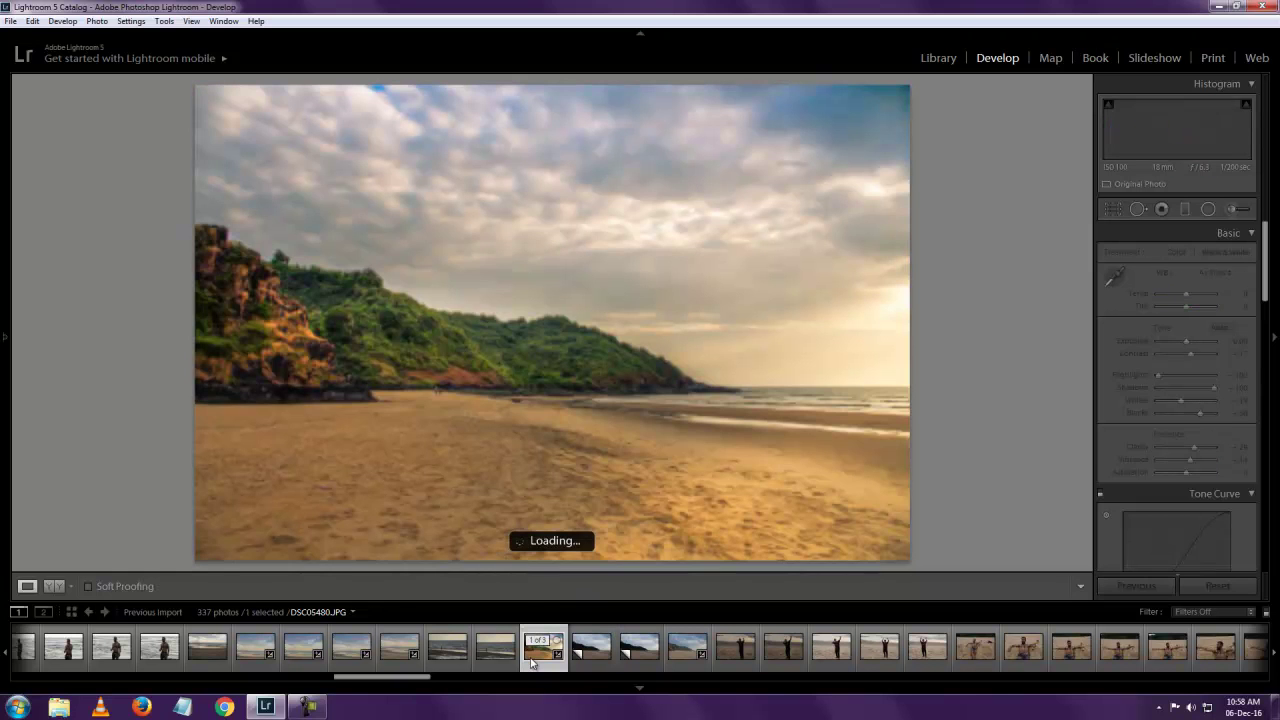
{"action": "left_click", "coordinate": [55, 587]}
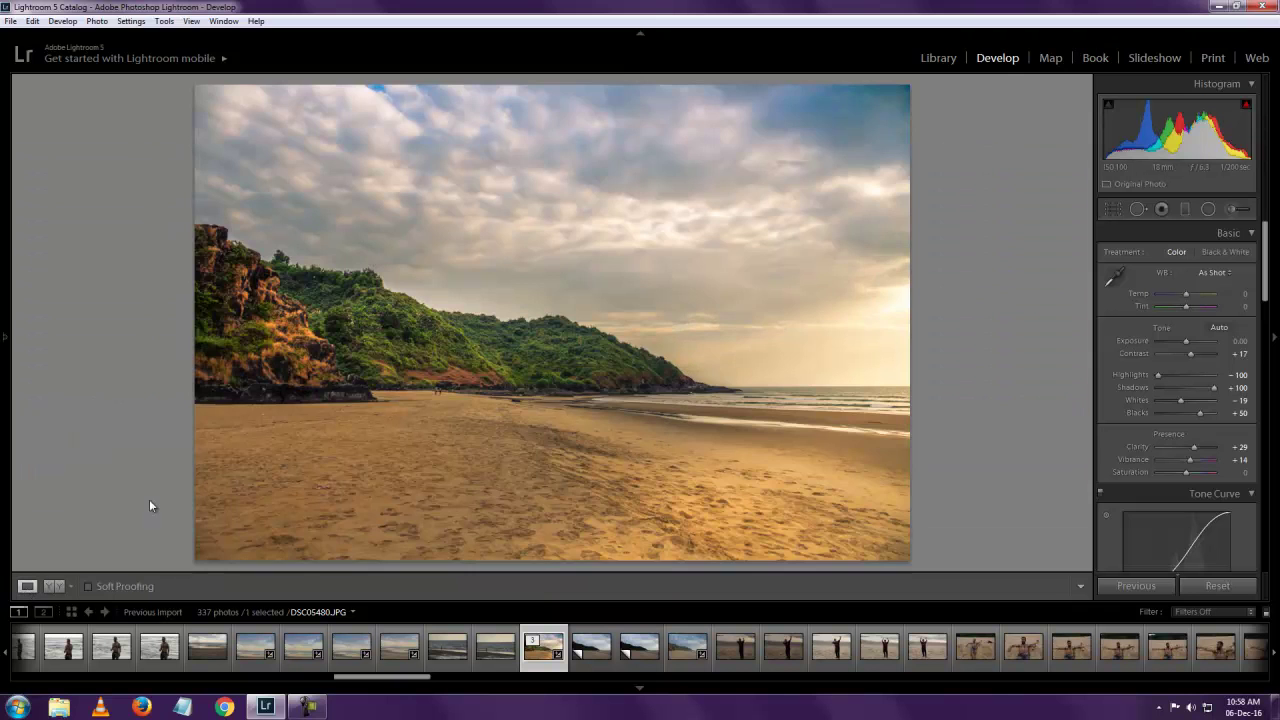
{"action": "left_click", "coordinate": [26, 587]}
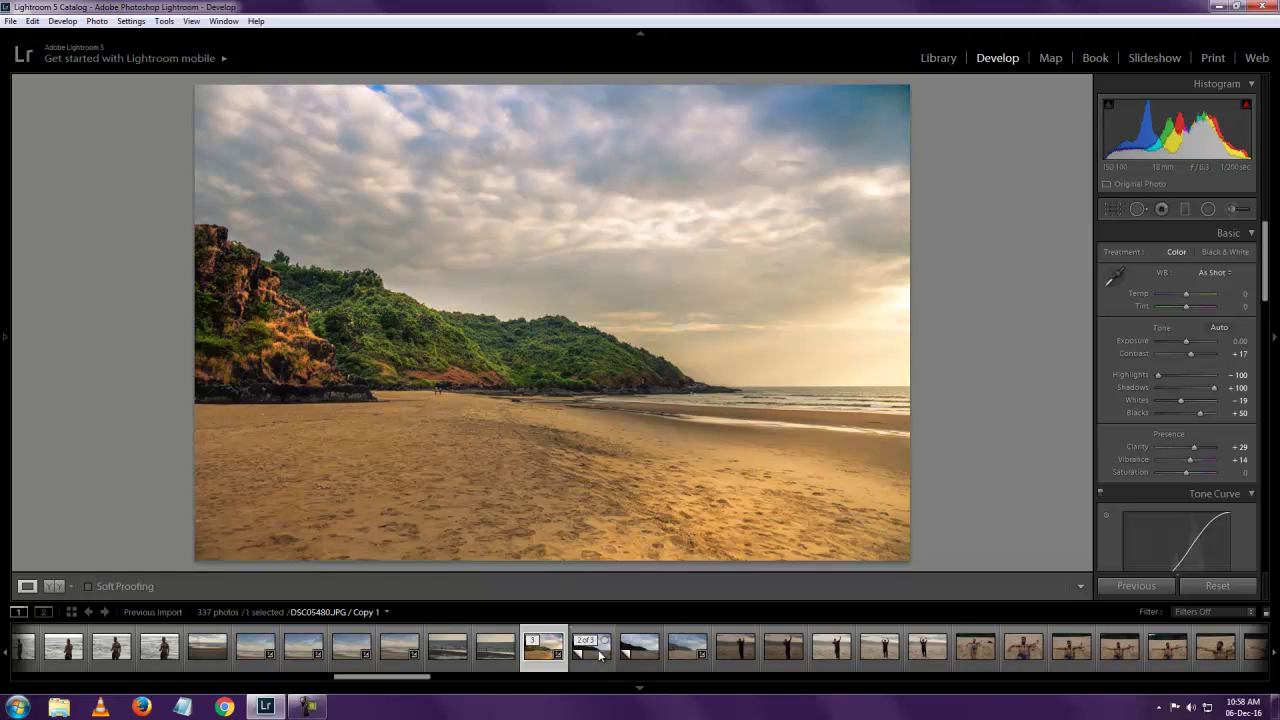
Select the unedited Copy 1 of DSC05480.JPG and set Highlights to -100, Shadows to +100, Whites to -31 and Blacks to +40
{"action": "left_click", "coordinate": [600, 655]}
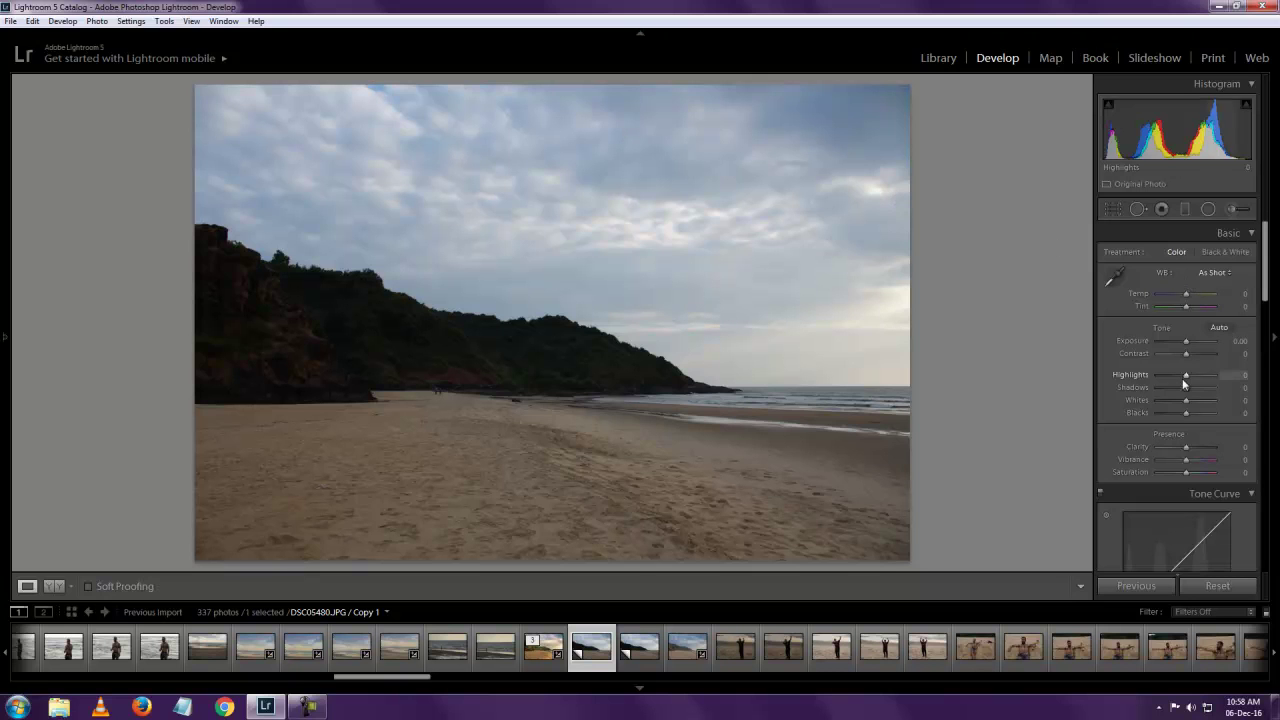
{"action": "left_click_drag", "start_coordinate": [1187, 377], "coordinate": [1153, 374]}
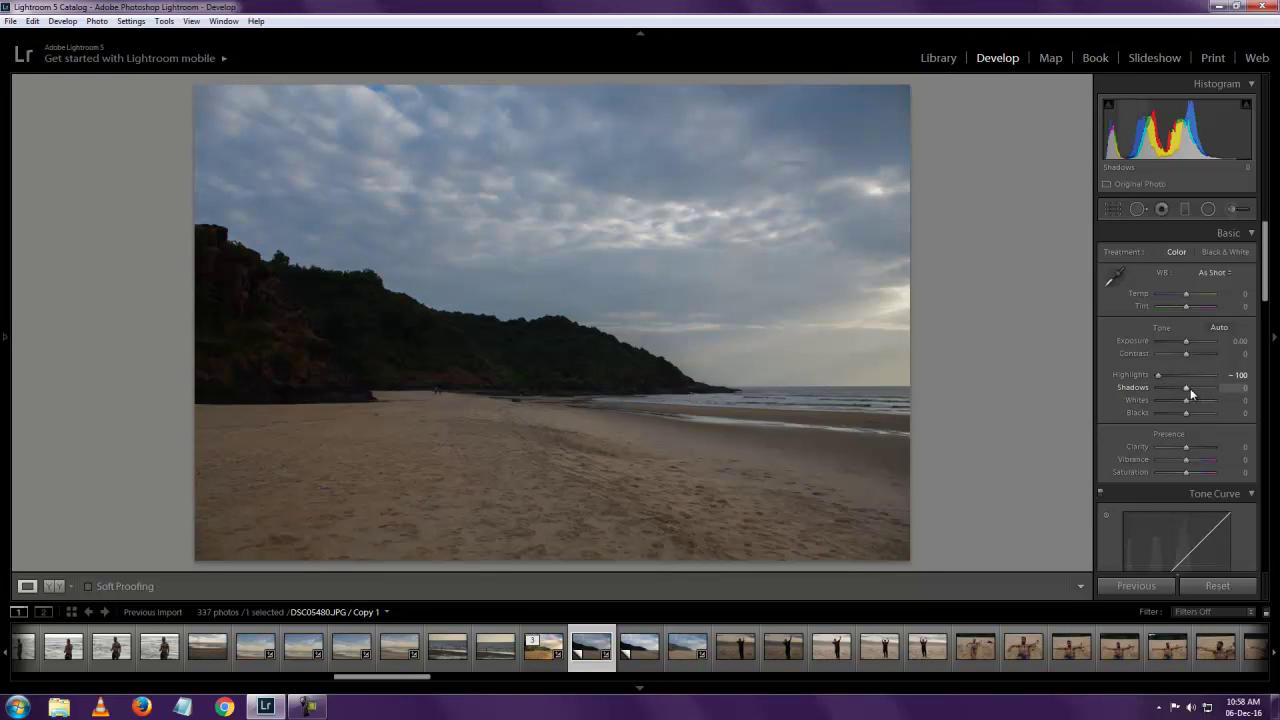
{"action": "left_click_drag", "start_coordinate": [1186, 390], "coordinate": [1226, 391]}
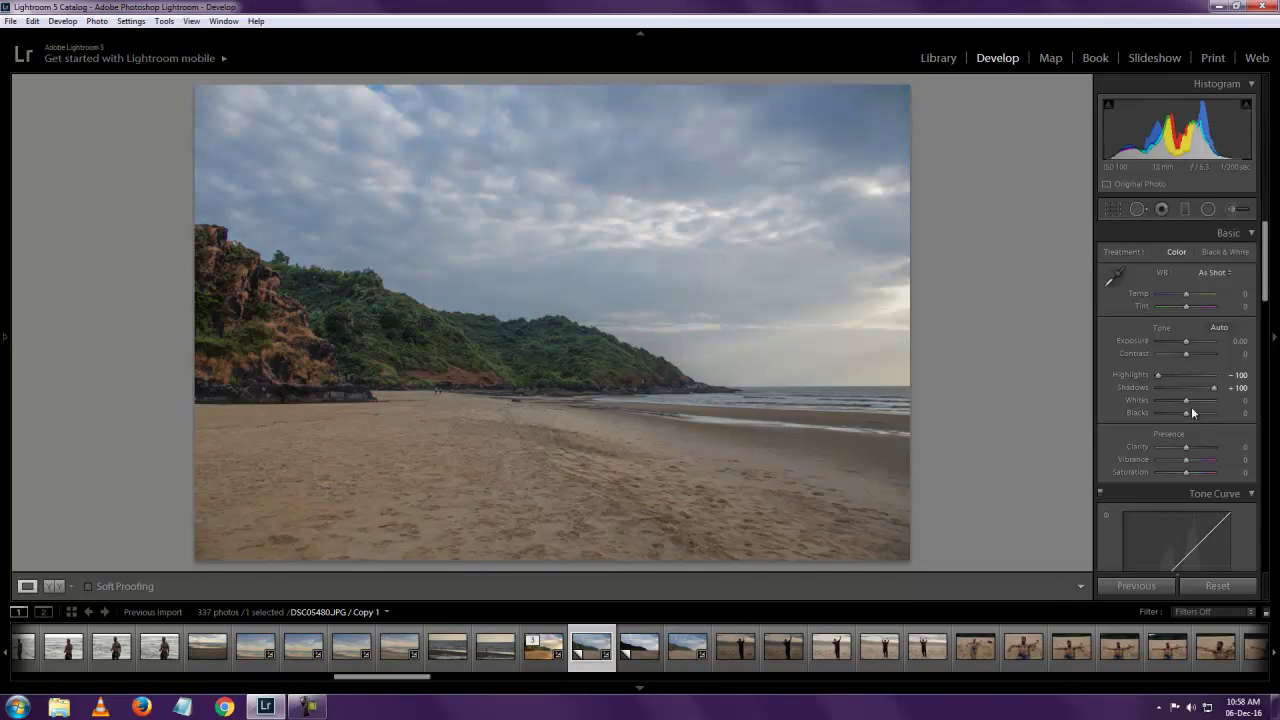
{"action": "left_click_drag", "start_coordinate": [1182, 401], "coordinate": [1196, 414]}
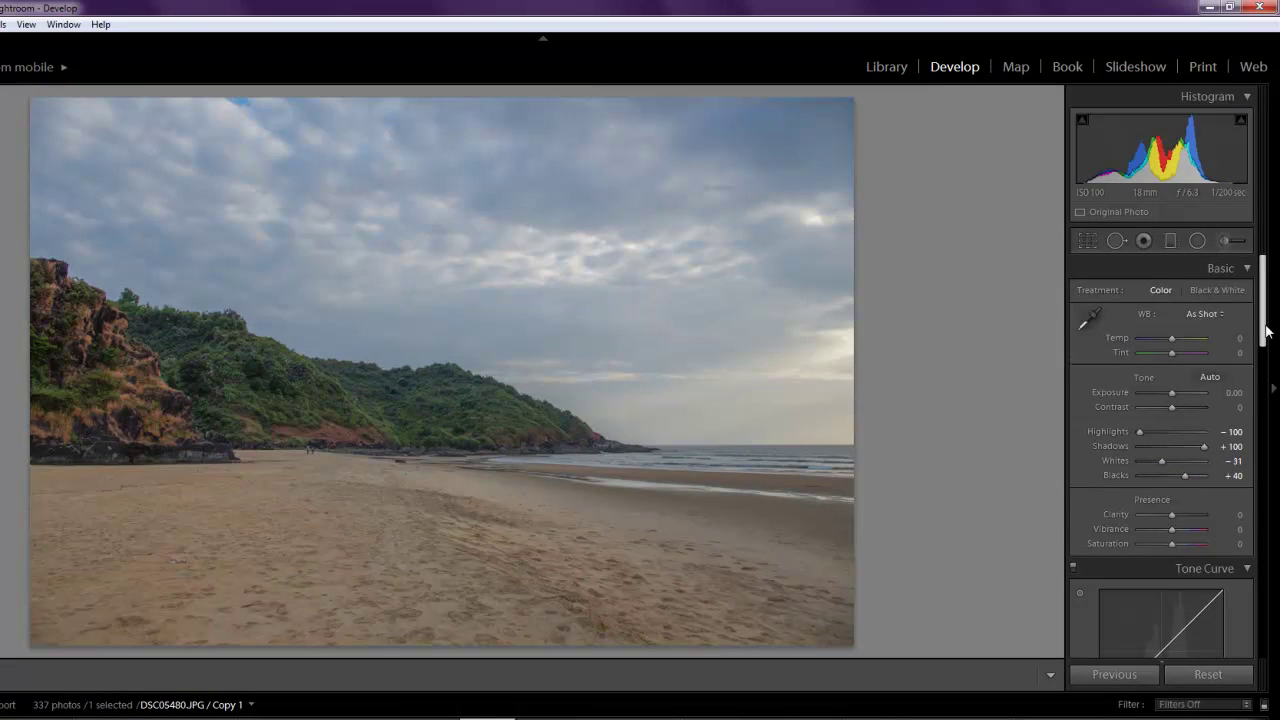
Set the photo's Vibrance to +19 and Clarity to +10
{"action": "left_click_drag", "start_coordinate": [1266, 332], "coordinate": [1264, 358]}
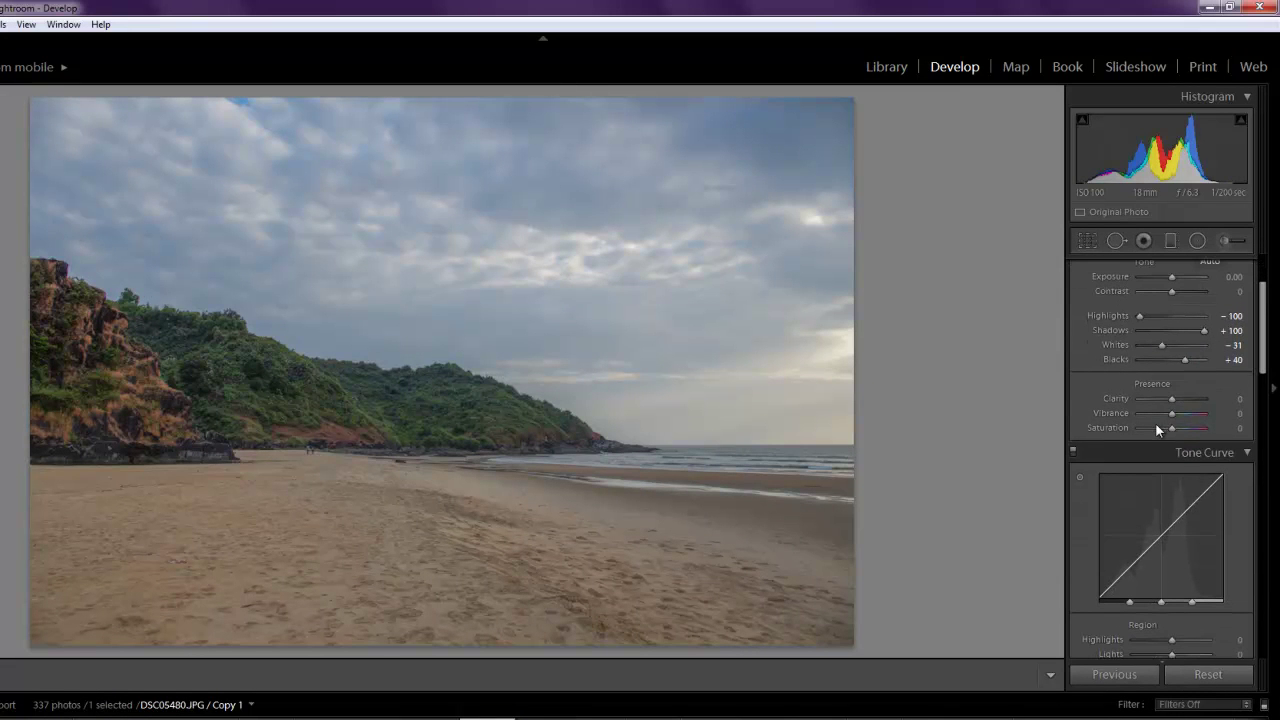
{"action": "mouse_move", "coordinate": [1172, 413]}
{"action": "left_mouse_down"}
{"action": "mouse_move", "coordinate": [1212, 422]}
{"action": "mouse_move", "coordinate": [1178, 425]}
{"action": "left_mouse_up"}
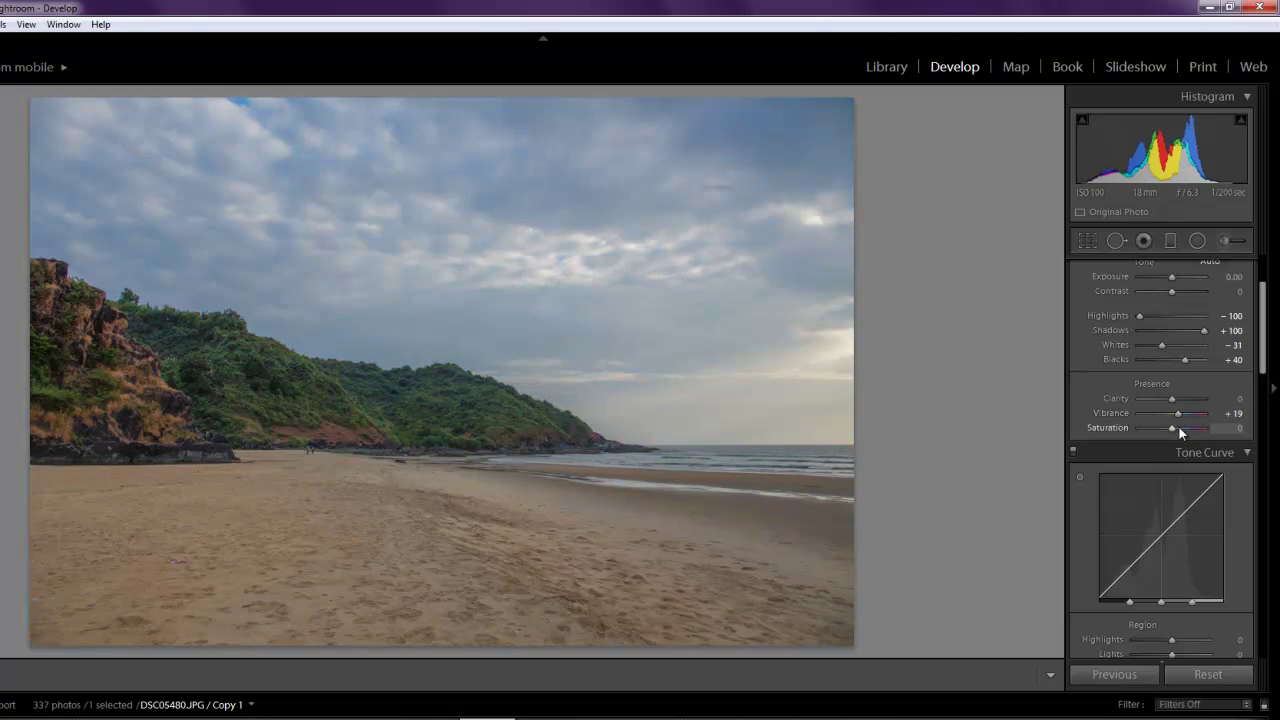
{"action": "left_click_drag", "start_coordinate": [1263, 350], "coordinate": [1260, 325]}
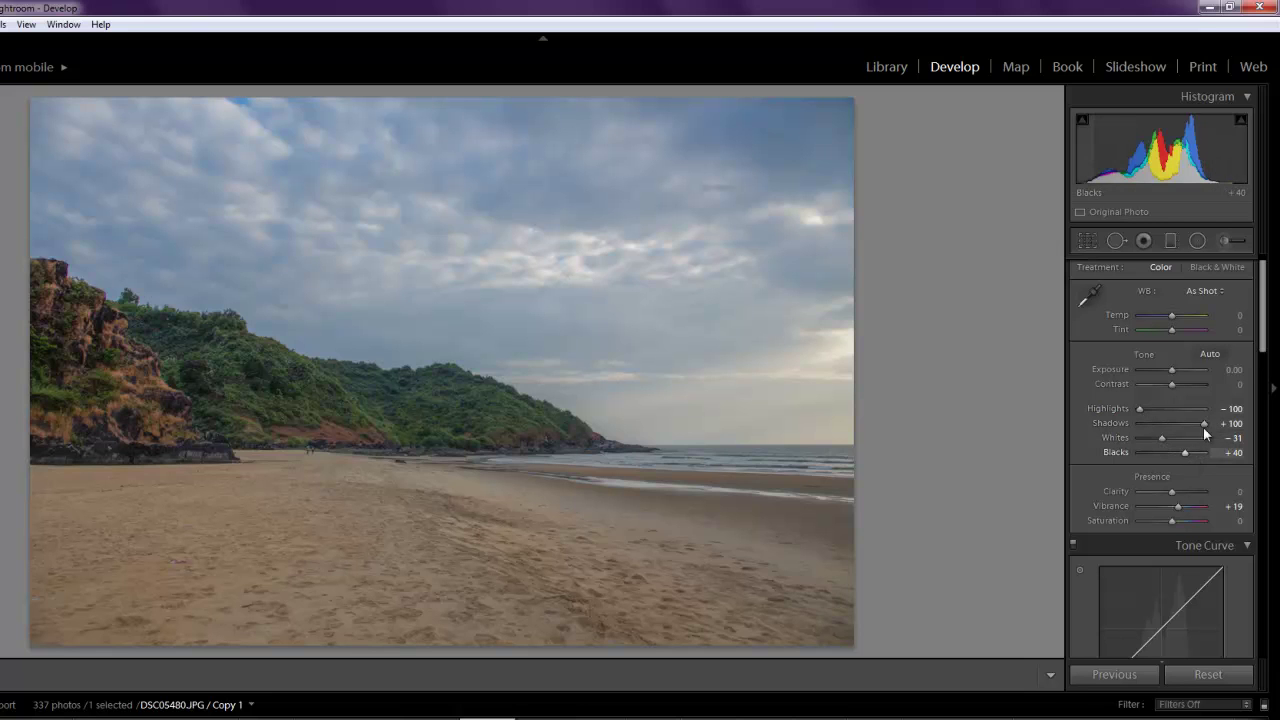
{"action": "left_click_drag", "start_coordinate": [1263, 345], "coordinate": [1263, 360]}
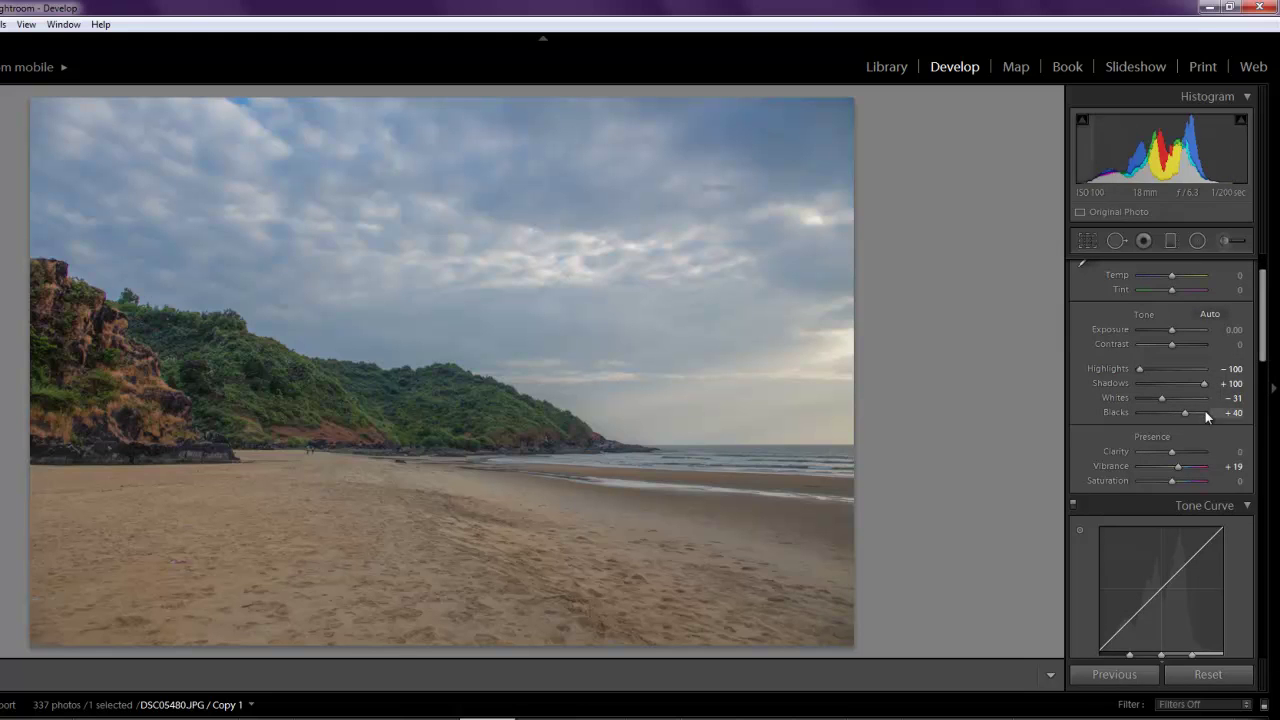
{"action": "left_click_drag", "start_coordinate": [1173, 454], "coordinate": [1176, 454]}
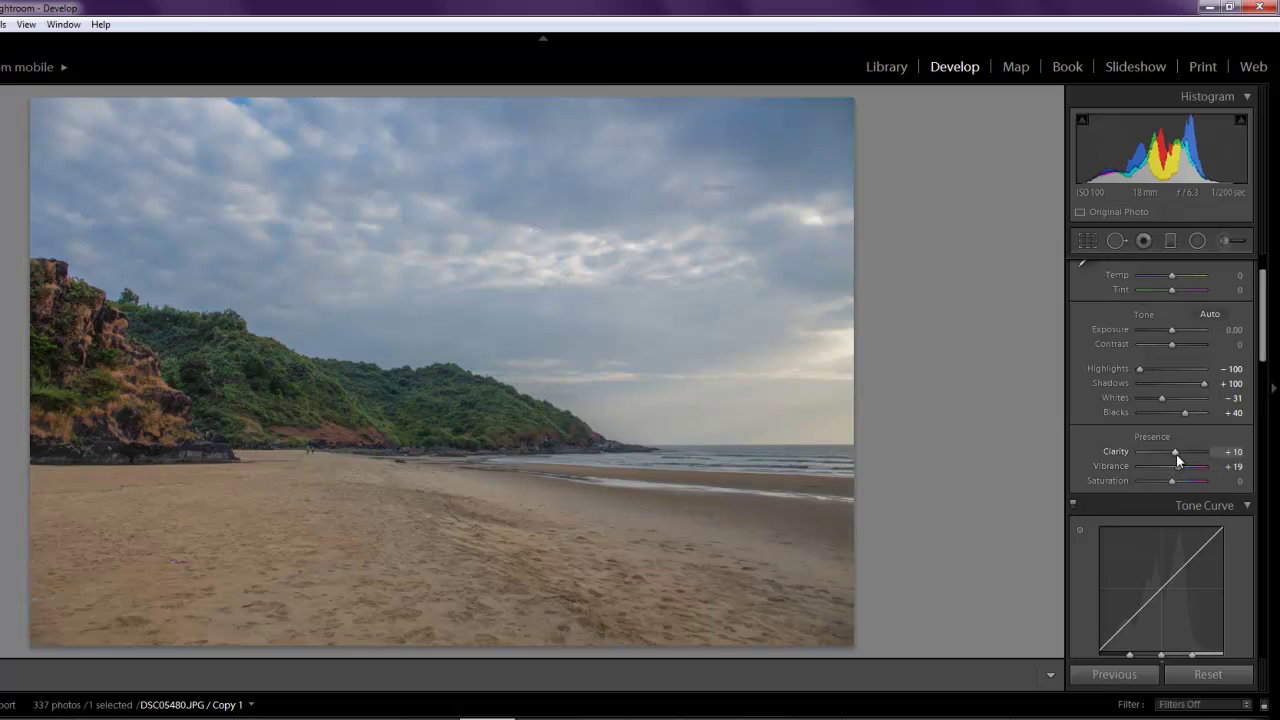
Shape the tone curve by setting its Highlights to +42, Lights to +11 and Darks to -5
{"action": "left_click_drag", "start_coordinate": [1264, 350], "coordinate": [1265, 378]}
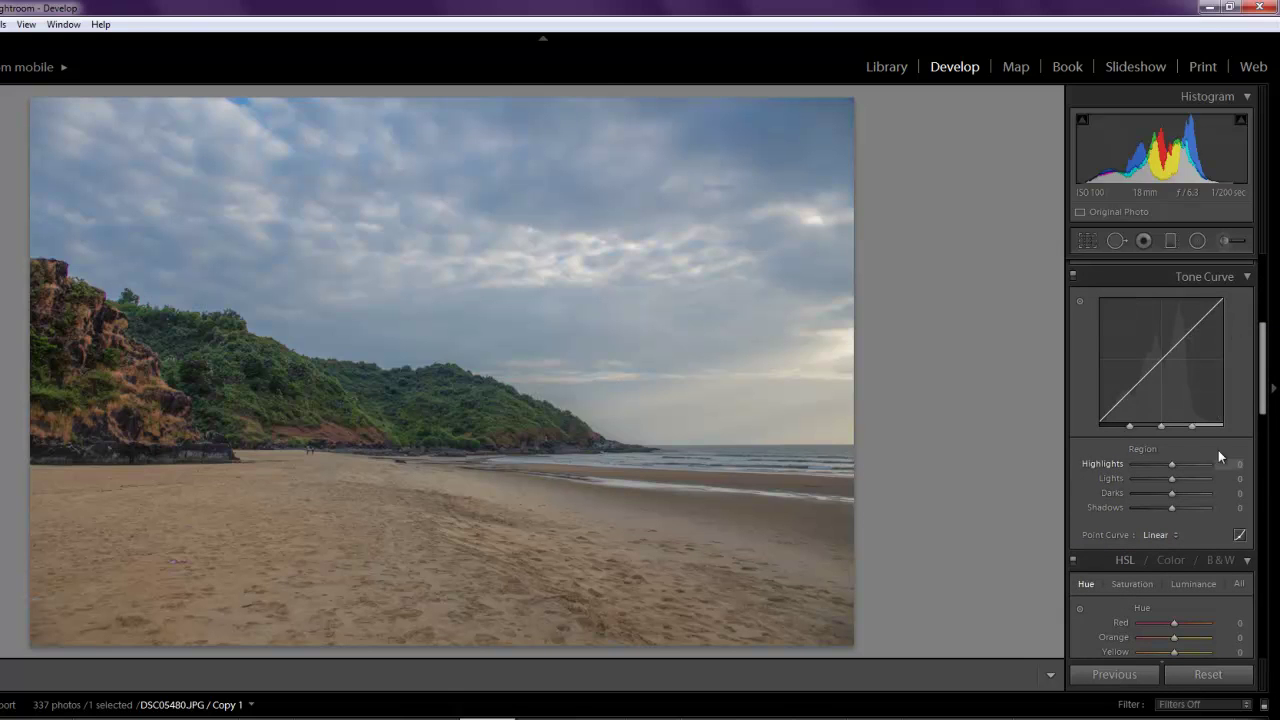
{"action": "left_click_drag", "start_coordinate": [1264, 370], "coordinate": [1264, 341]}
{"action": "left_click_drag", "start_coordinate": [1172, 591], "coordinate": [1186, 591]}
{"action": "scroll", "coordinate": [1231, 487], "scroll_direction": "down", "scroll_amount": 2}
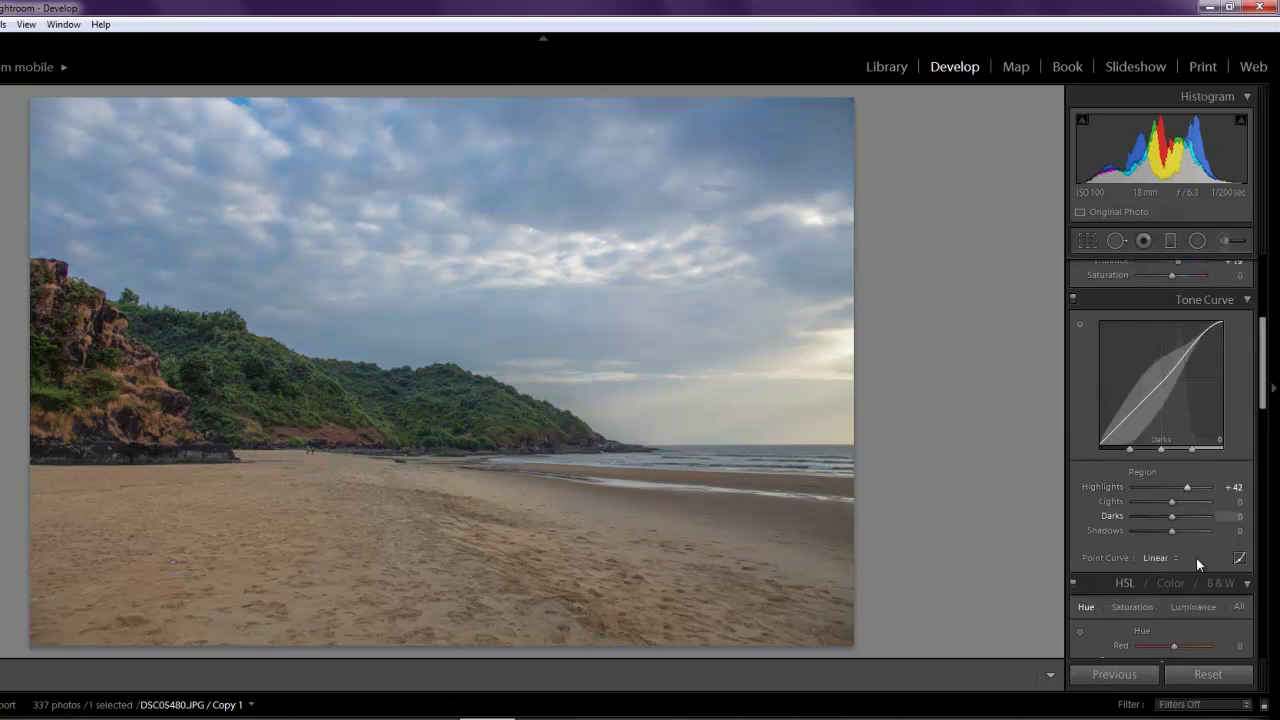
{"action": "left_click_drag", "start_coordinate": [1177, 503], "coordinate": [1172, 532]}
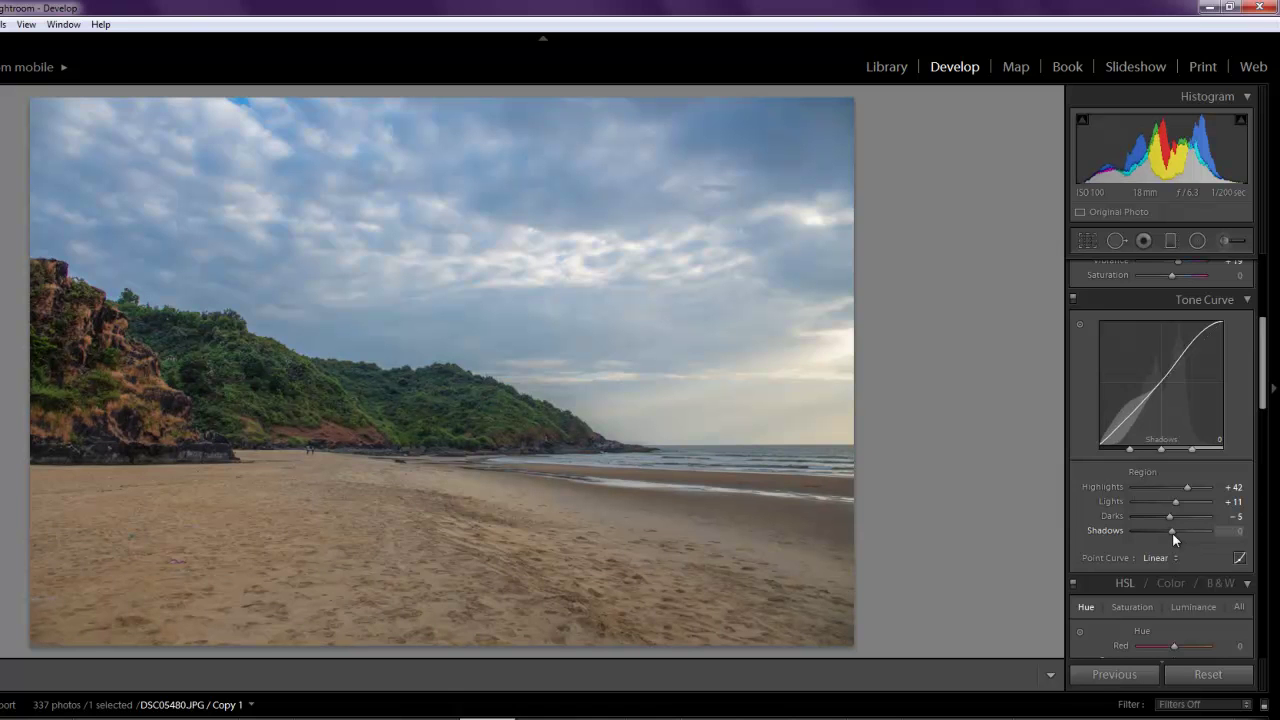
Split tone the highlights with a warm yellow at hue 55 and moderate saturation
{"action": "left_click_drag", "start_coordinate": [1265, 403], "coordinate": [1266, 450]}
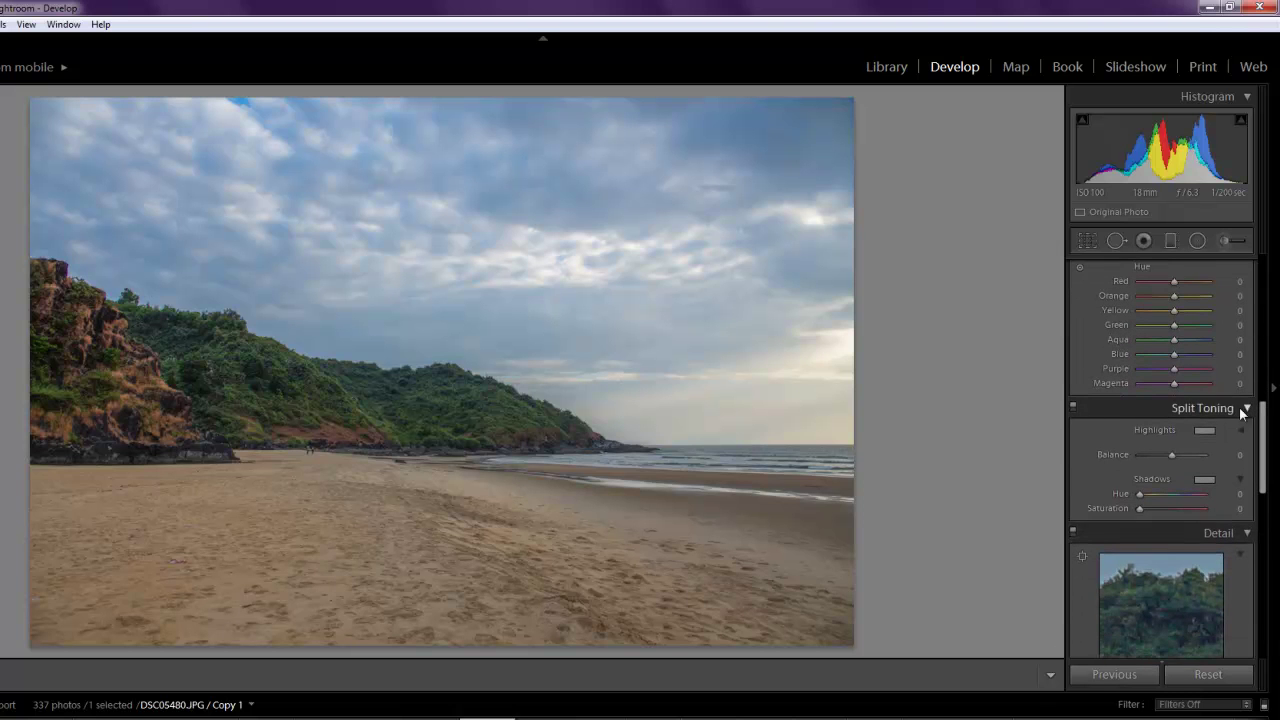
{"action": "left_click", "coordinate": [1207, 431]}
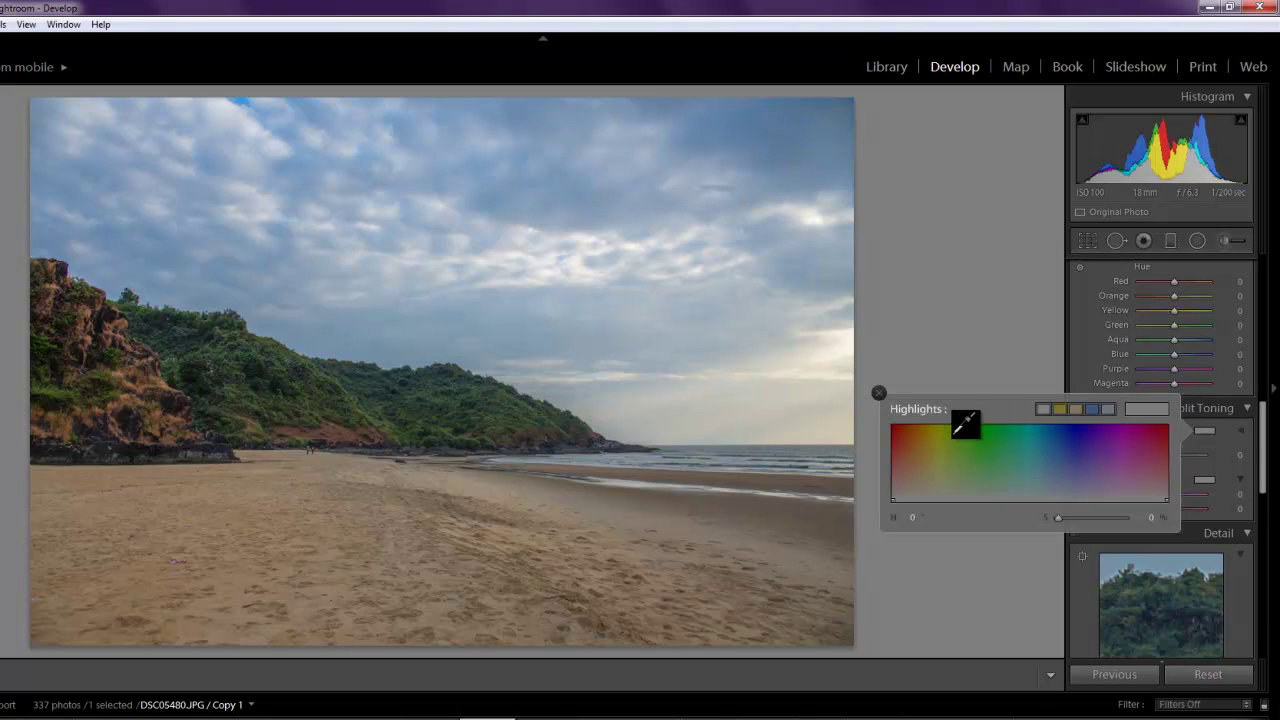
{"action": "left_click", "coordinate": [912, 437]}
{"action": "left_click_drag", "start_coordinate": [912, 437], "coordinate": [948, 455]}
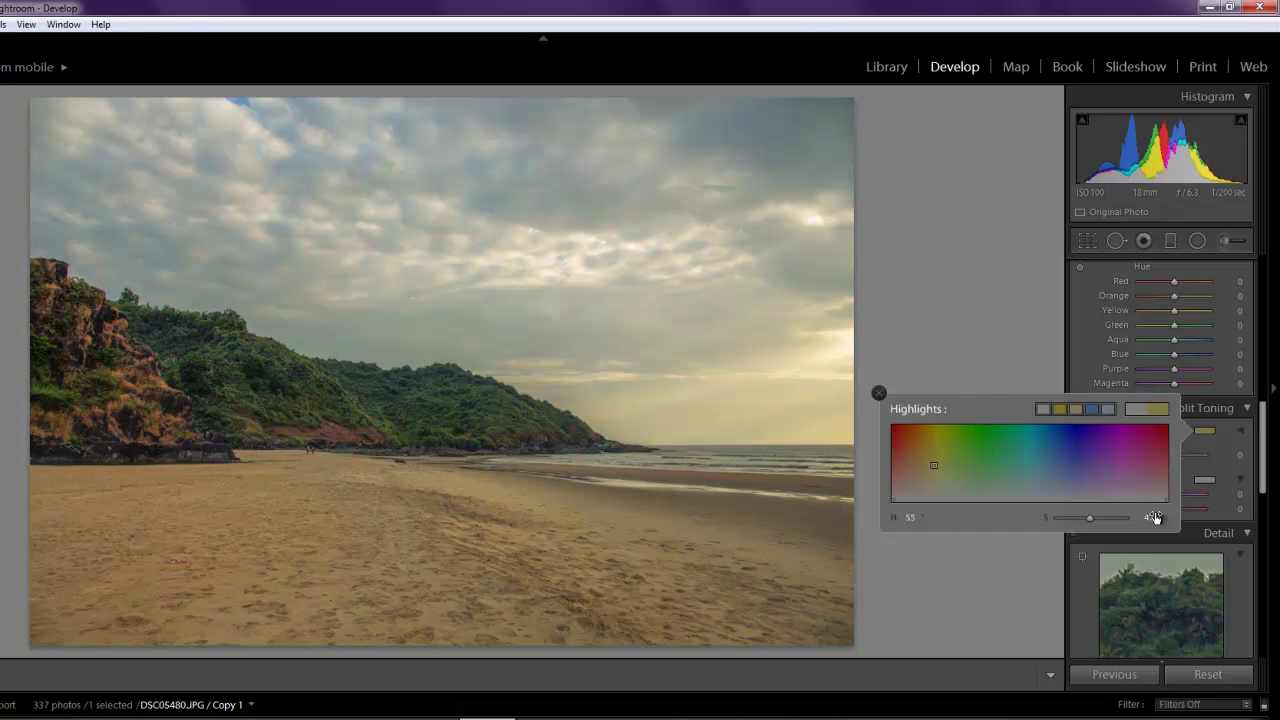
{"action": "left_click", "coordinate": [1209, 443]}
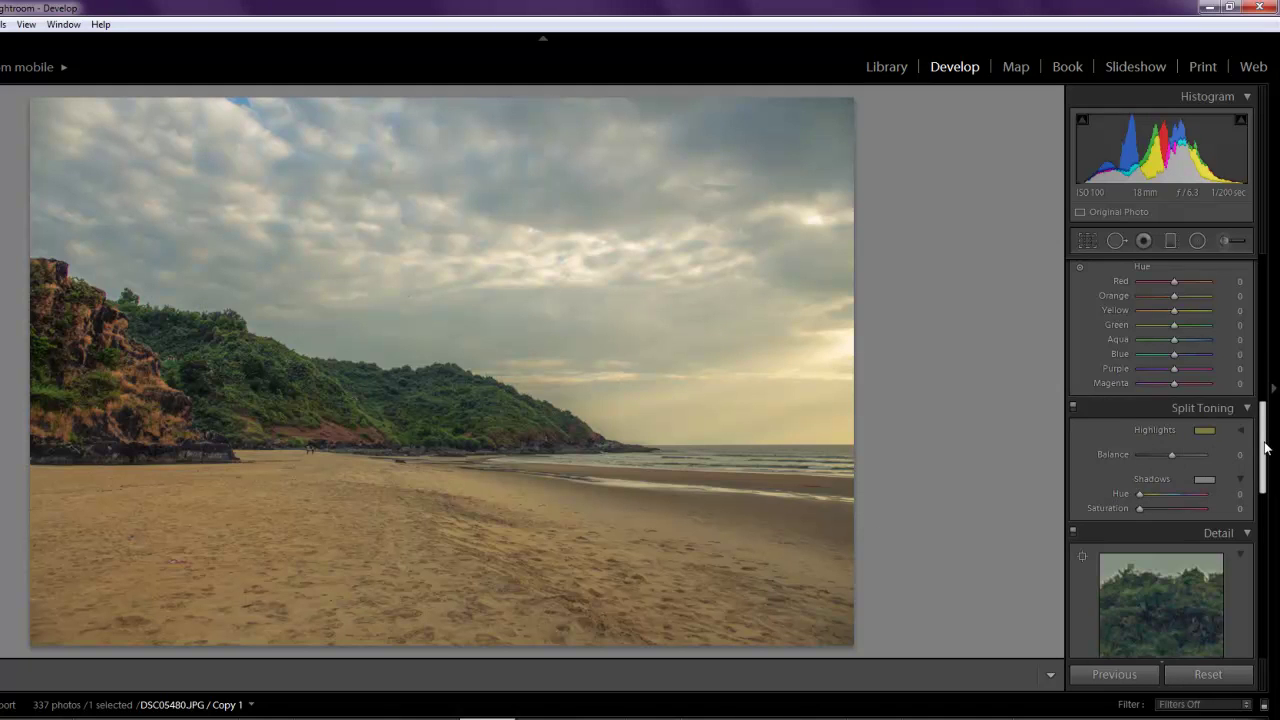
Raise the sharpening amount slightly, and enable lens profile corrections and chromatic aberration removal
{"action": "left_click_drag", "start_coordinate": [1265, 446], "coordinate": [1274, 505]}
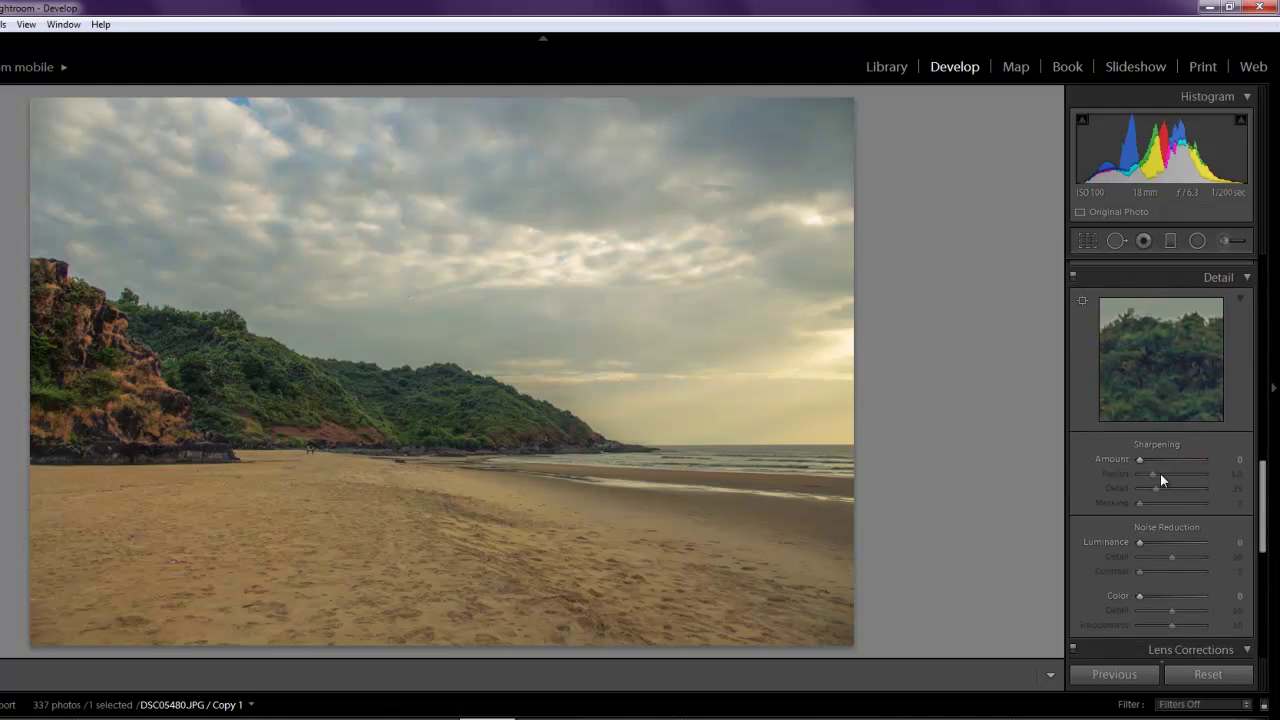
{"action": "left_click_drag", "start_coordinate": [1145, 458], "coordinate": [1154, 460]}
{"action": "left_click_drag", "start_coordinate": [1265, 493], "coordinate": [1266, 553]}
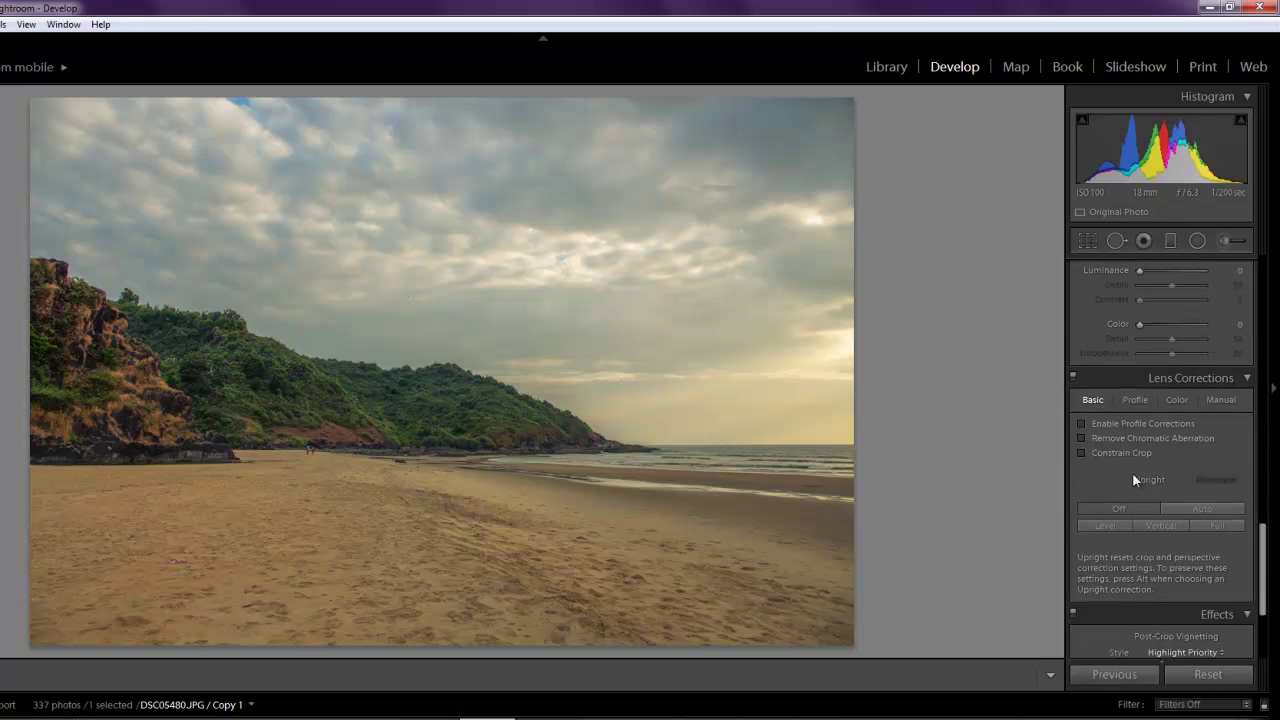
{"action": "left_click", "coordinate": [1081, 424]}
{"action": "left_click", "coordinate": [1080, 439]}
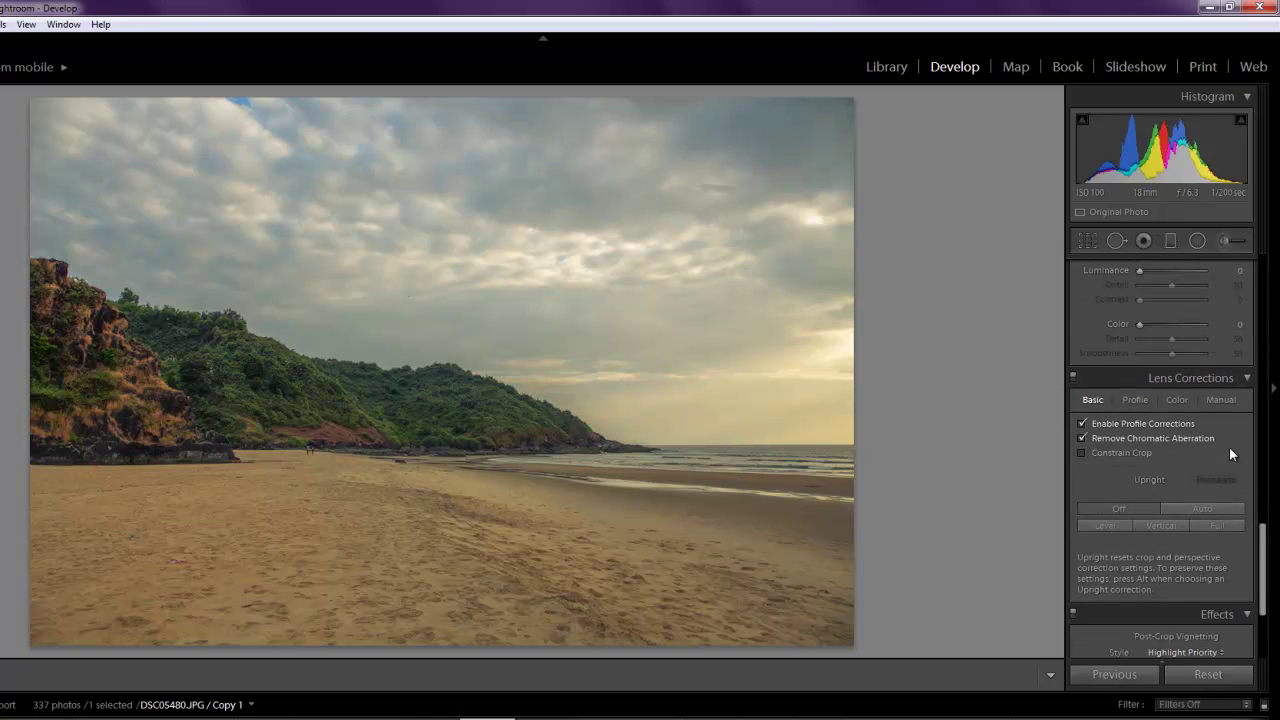
Apply a slightly tilted graduated filter with 0.87 exposure over the sky, fading down toward the horizon
{"action": "left_click_drag", "start_coordinate": [1265, 545], "coordinate": [1247, 281]}
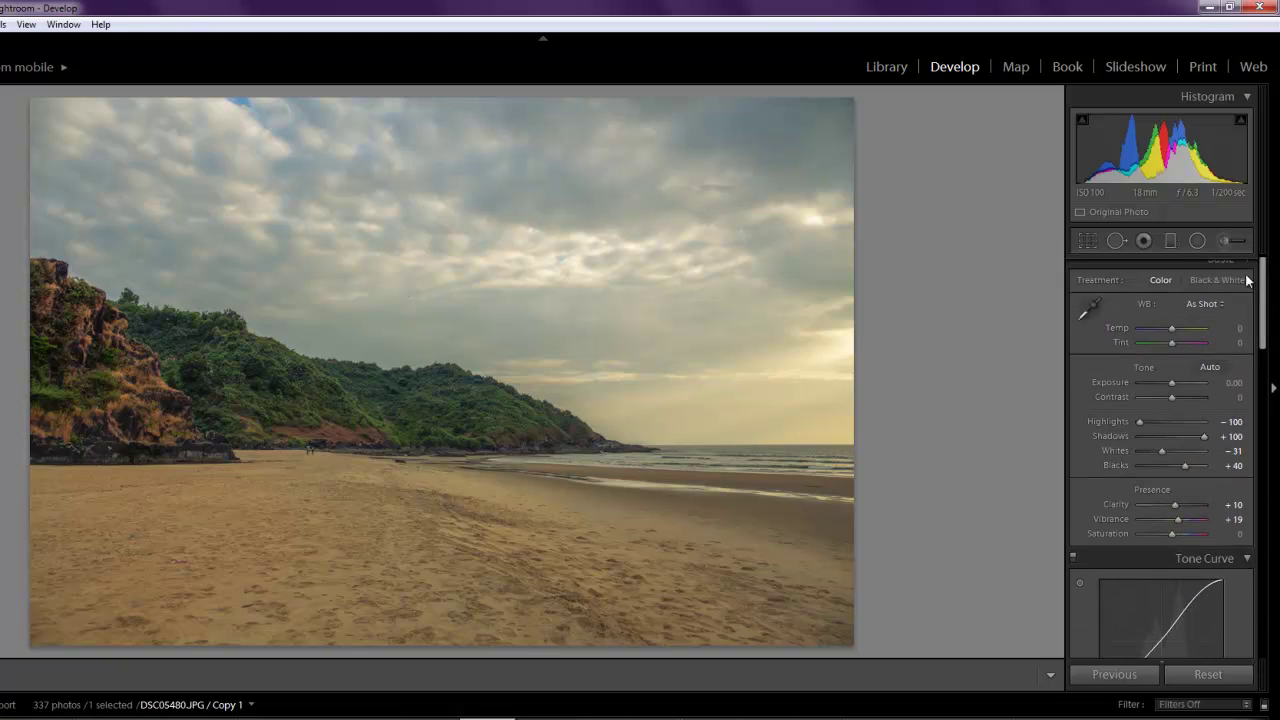
{"action": "left_click", "coordinate": [1171, 243]}
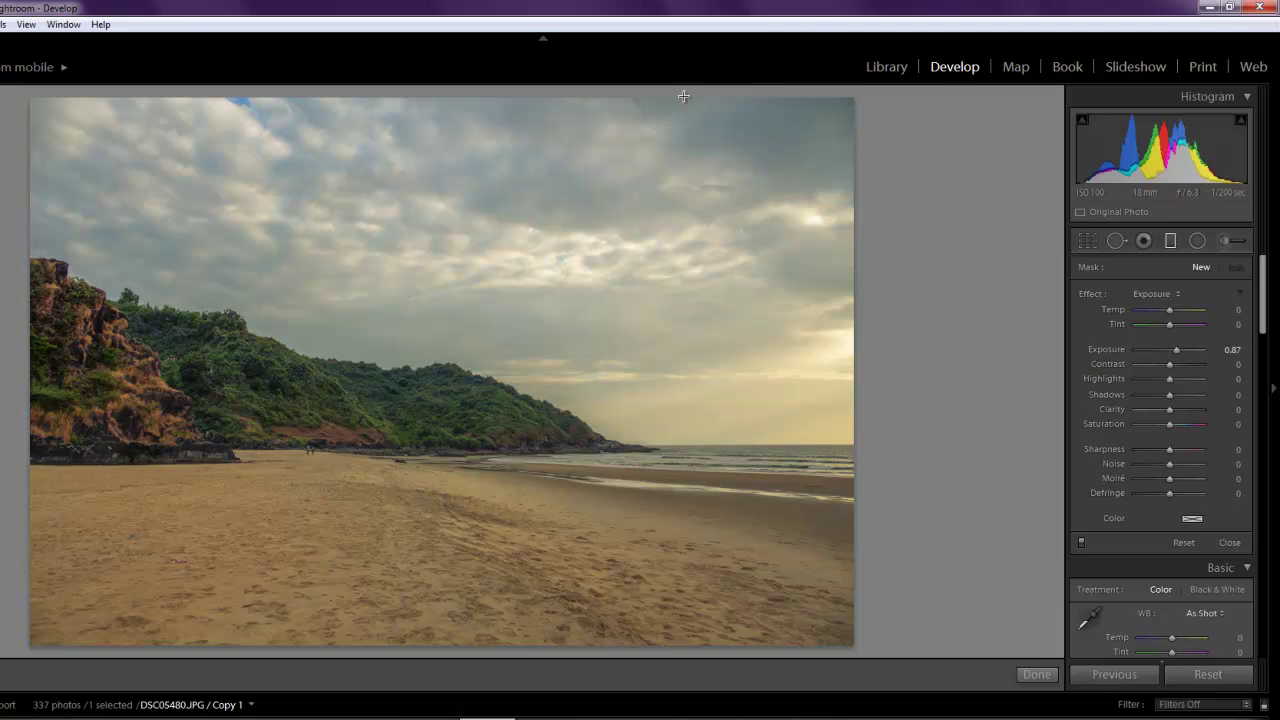
{"action": "left_click_drag", "start_coordinate": [583, 113], "coordinate": [617, 406]}
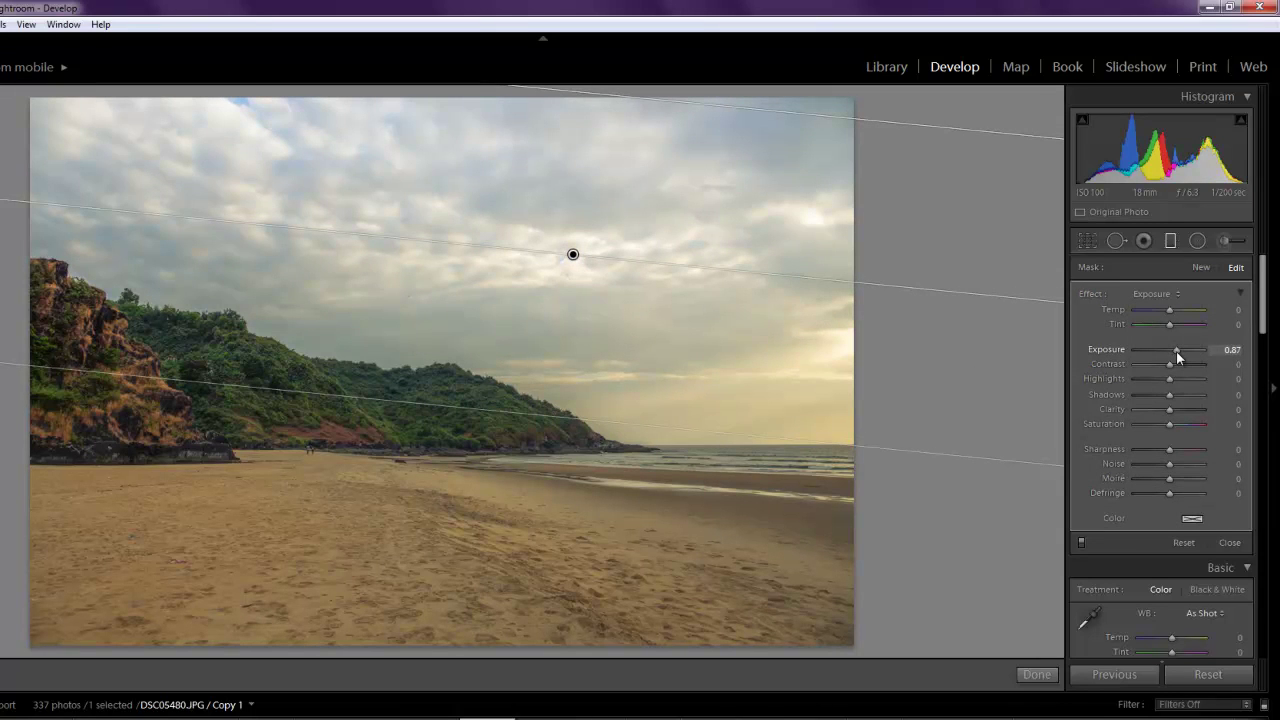
Set the sky filter's Contrast to 36, Highlights 6, Shadows -43, Clarity 56, Saturation 26 and Sharpness 29, and finish the filter
{"action": "mouse_move", "coordinate": [1170, 367]}
{"action": "left_mouse_down"}
{"action": "mouse_move", "coordinate": [1190, 372]}
{"action": "mouse_move", "coordinate": [1156, 379]}
{"action": "mouse_move", "coordinate": [1195, 398]}
{"action": "mouse_move", "coordinate": [1156, 393]}
{"action": "mouse_move", "coordinate": [1192, 380]}
{"action": "mouse_move", "coordinate": [1172, 385]}
{"action": "left_mouse_up"}
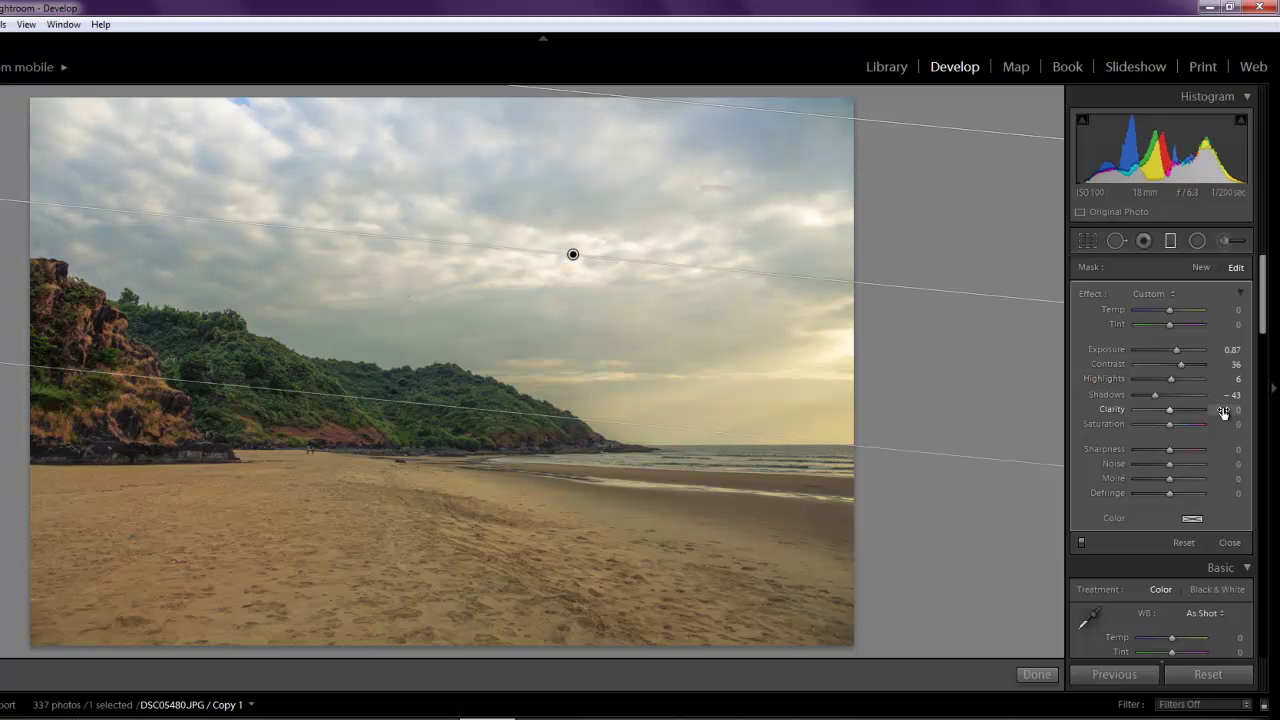
{"action": "left_click_drag", "start_coordinate": [1172, 412], "coordinate": [1176, 449]}
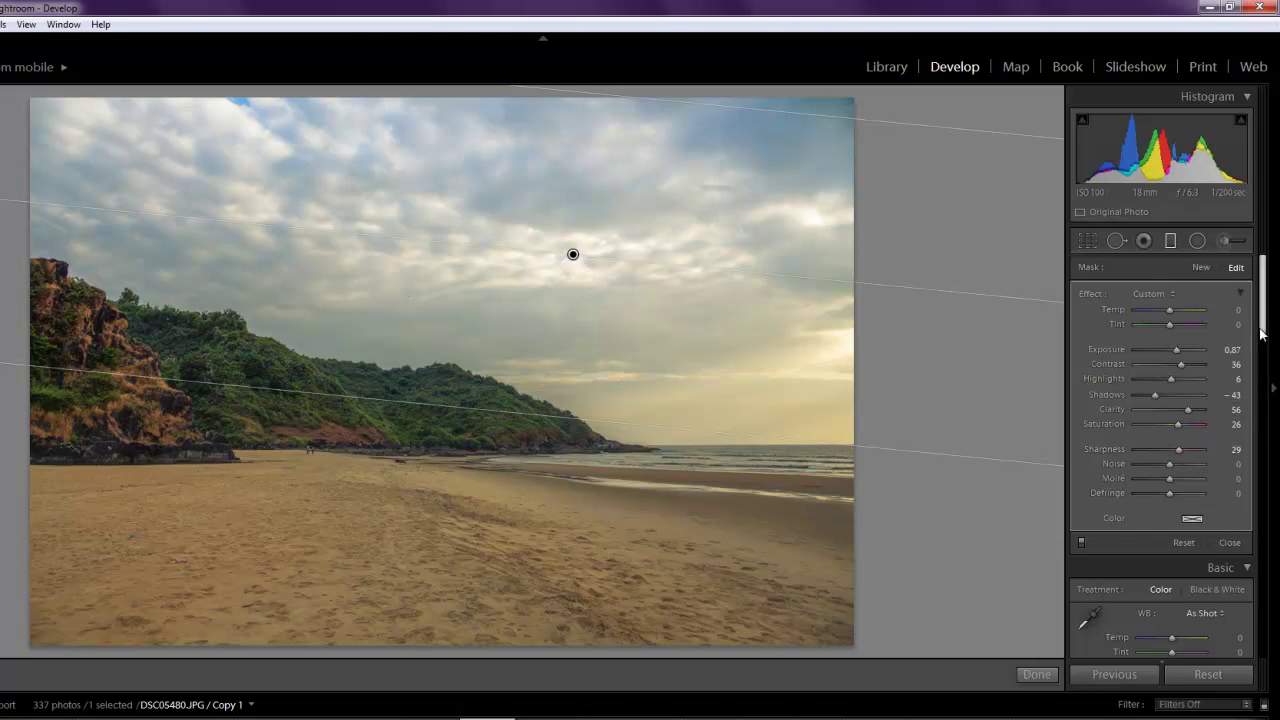
{"action": "scroll", "coordinate": [1263, 320], "scroll_direction": "down", "scroll_amount": 1}
{"action": "scroll", "coordinate": [1268, 295], "scroll_direction": "up", "scroll_amount": 1}
{"action": "left_click", "coordinate": [1170, 241]}
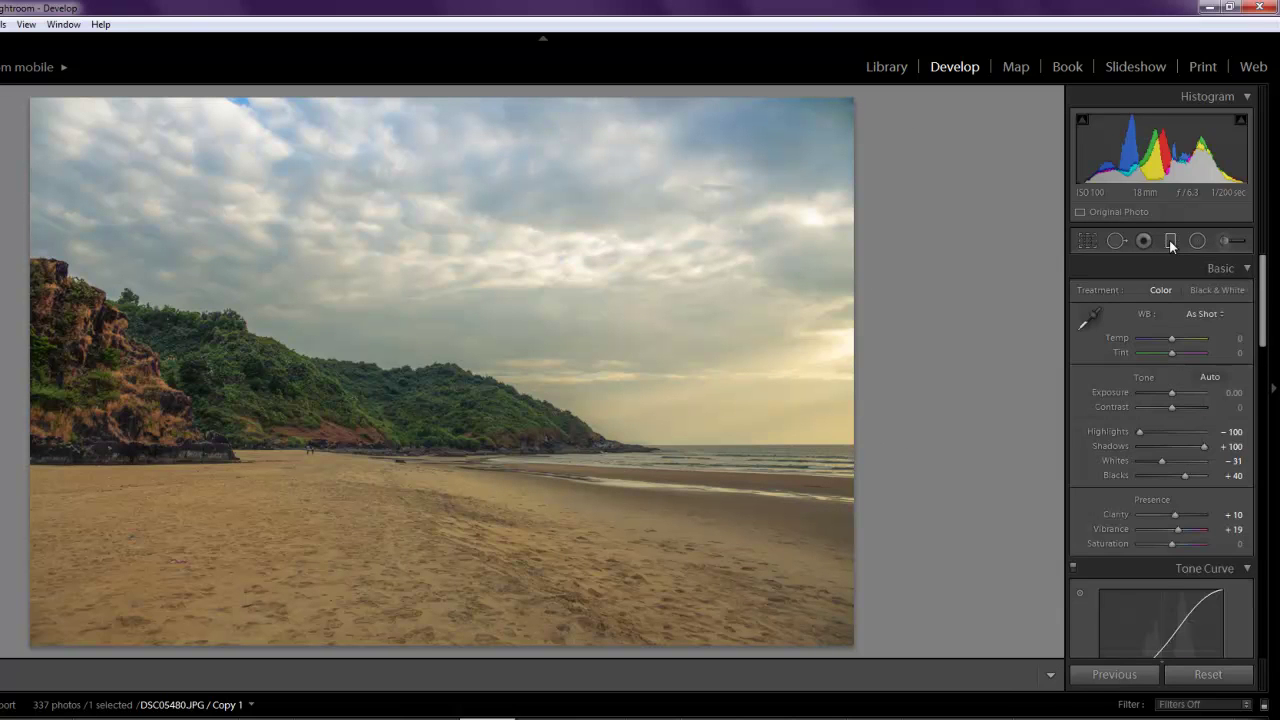
Add a second graduated filter running diagonally across the shoreline and lower-right beach, and adjust its placement
{"action": "left_click", "coordinate": [1171, 242]}
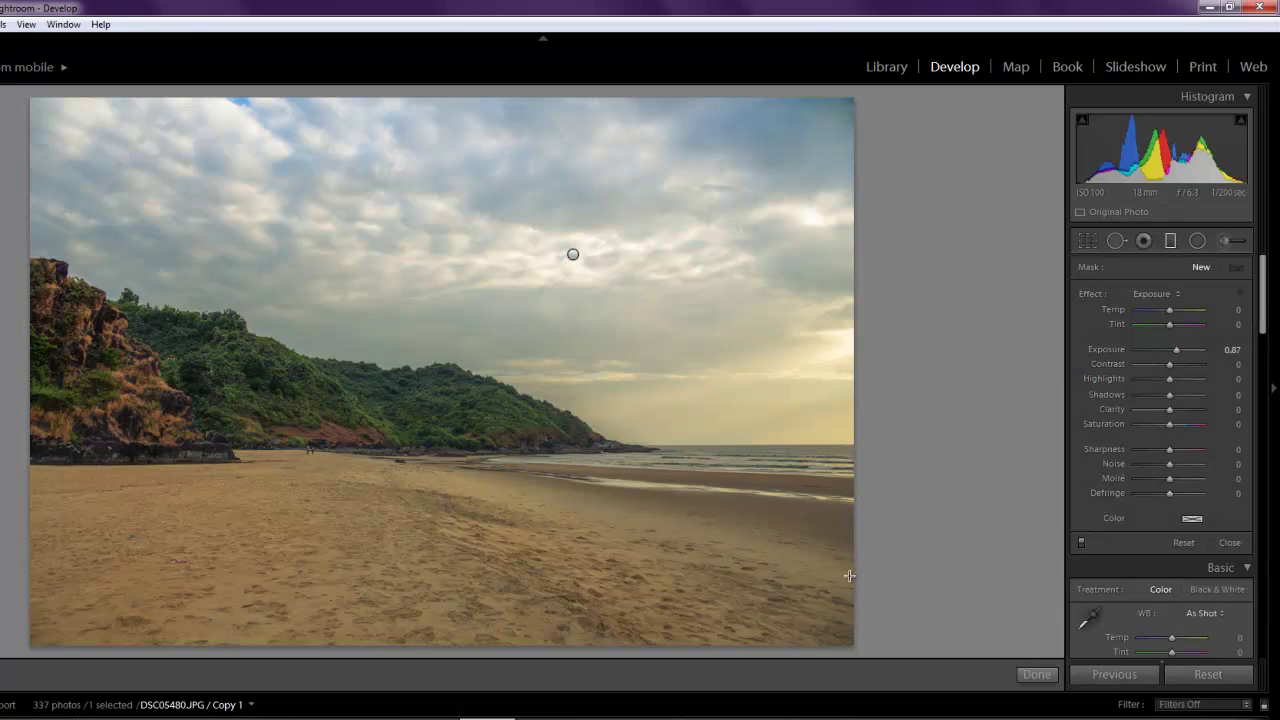
{"action": "left_click_drag", "start_coordinate": [680, 438], "coordinate": [880, 612]}
{"action": "left_click_drag", "start_coordinate": [690, 415], "coordinate": [692, 324]}
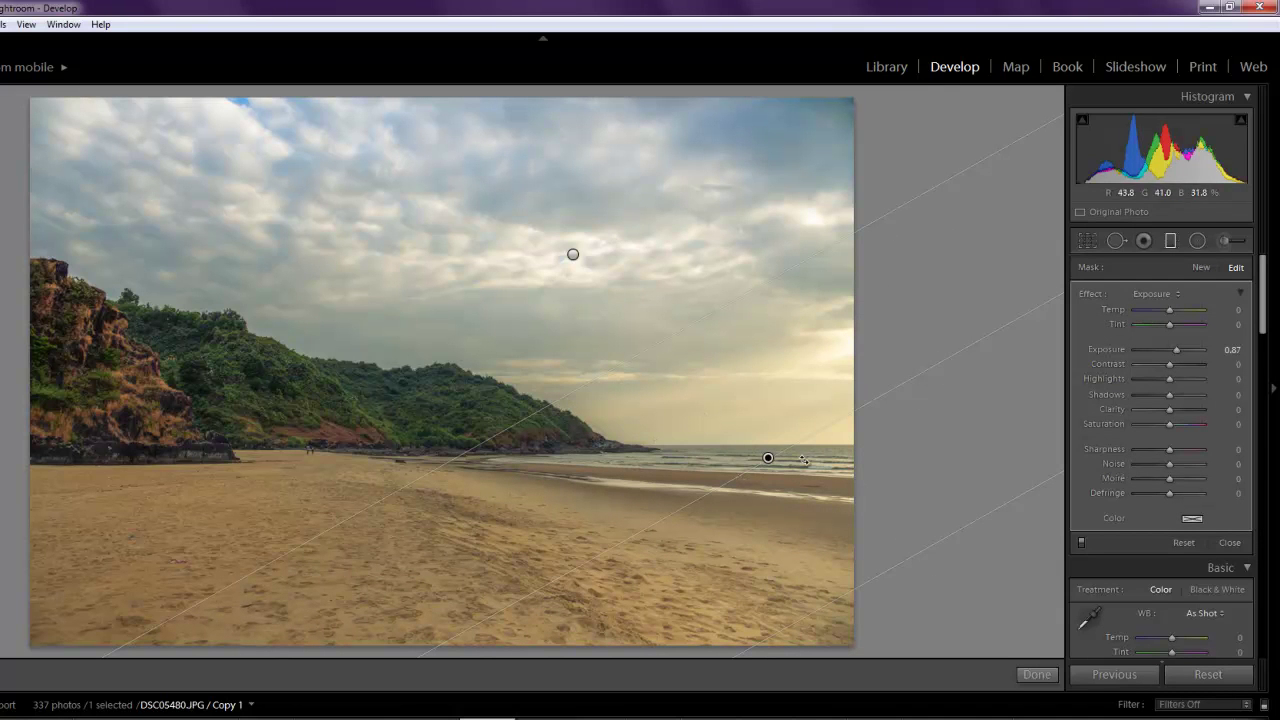
Reset the beach filter's effect, then set Exposure 1.15, Contrast 20, Highlights 17, Shadows 38, Clarity 13, Saturation 15 and Sharpness 22, and close it
{"action": "double_click", "coordinate": [1092, 293]}
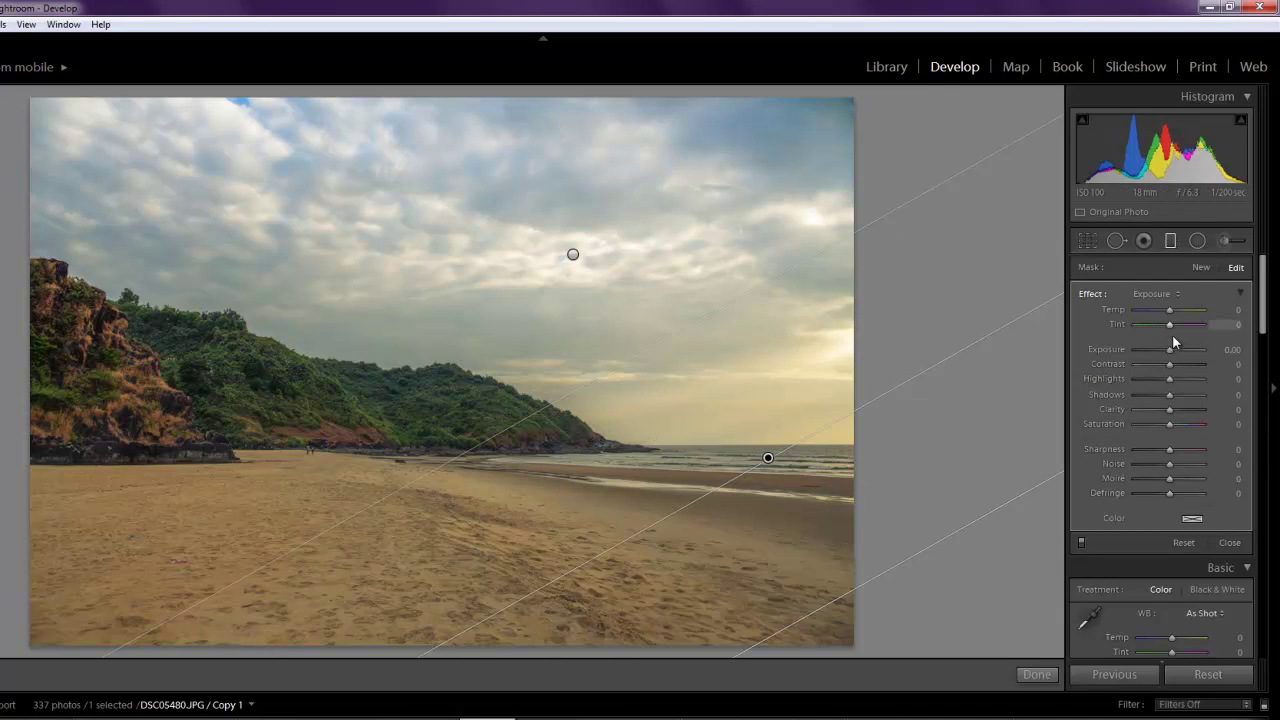
{"action": "left_click_drag", "start_coordinate": [1169, 352], "coordinate": [1177, 370]}
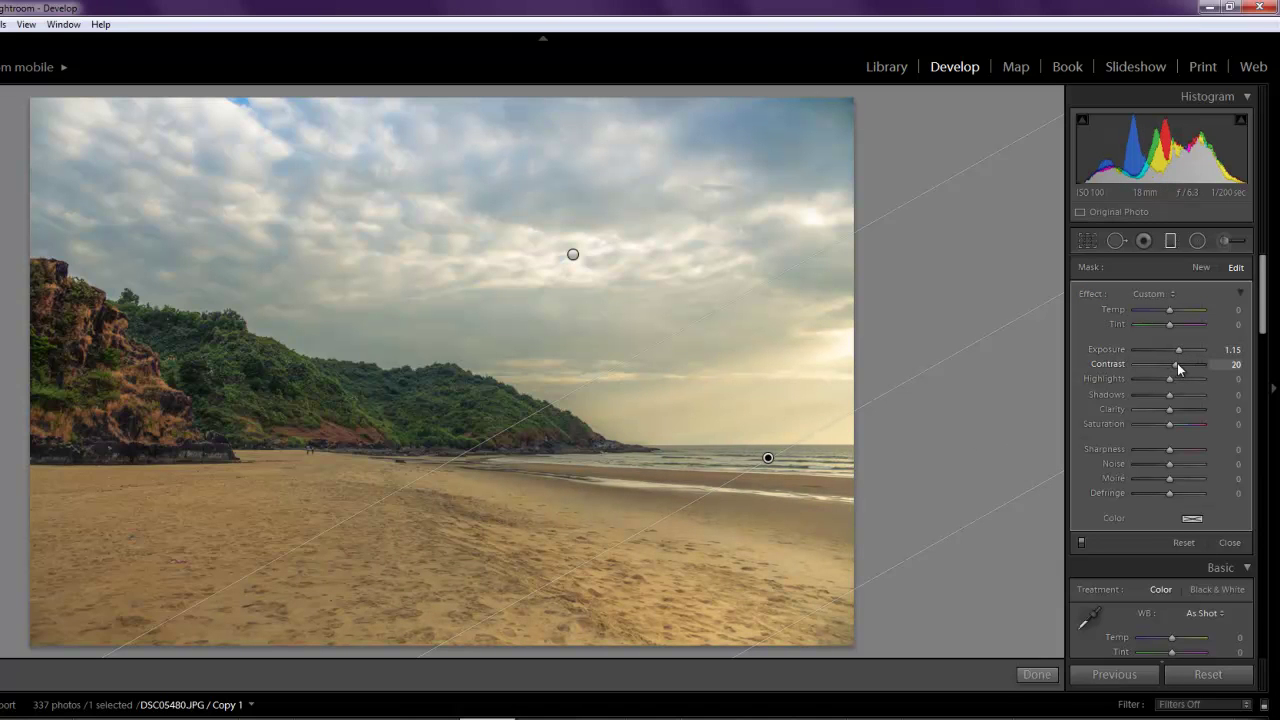
{"action": "left_click_drag", "start_coordinate": [1171, 395], "coordinate": [1179, 457]}
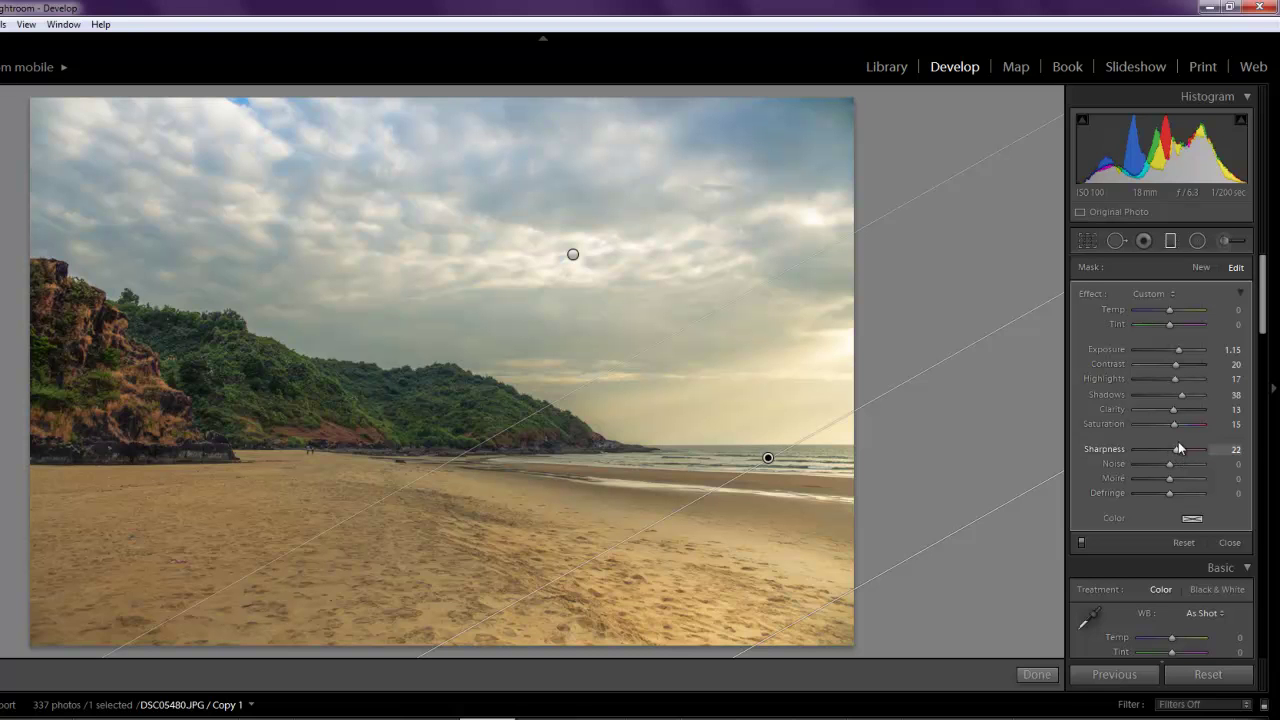
{"action": "left_click", "coordinate": [1226, 545]}
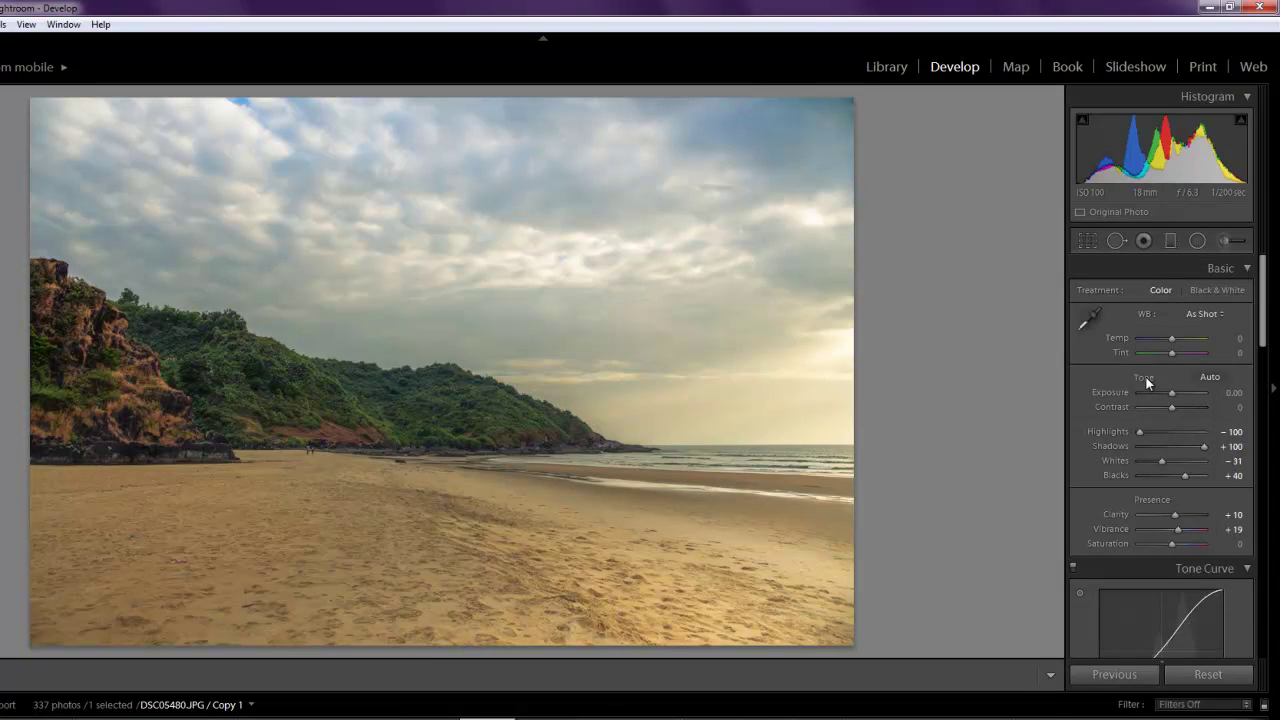
Add an inverted-mask radial filter over the rocky cliff and green hills, stretched and tilted to follow the descending ridge line
{"action": "left_click", "coordinate": [1198, 241]}
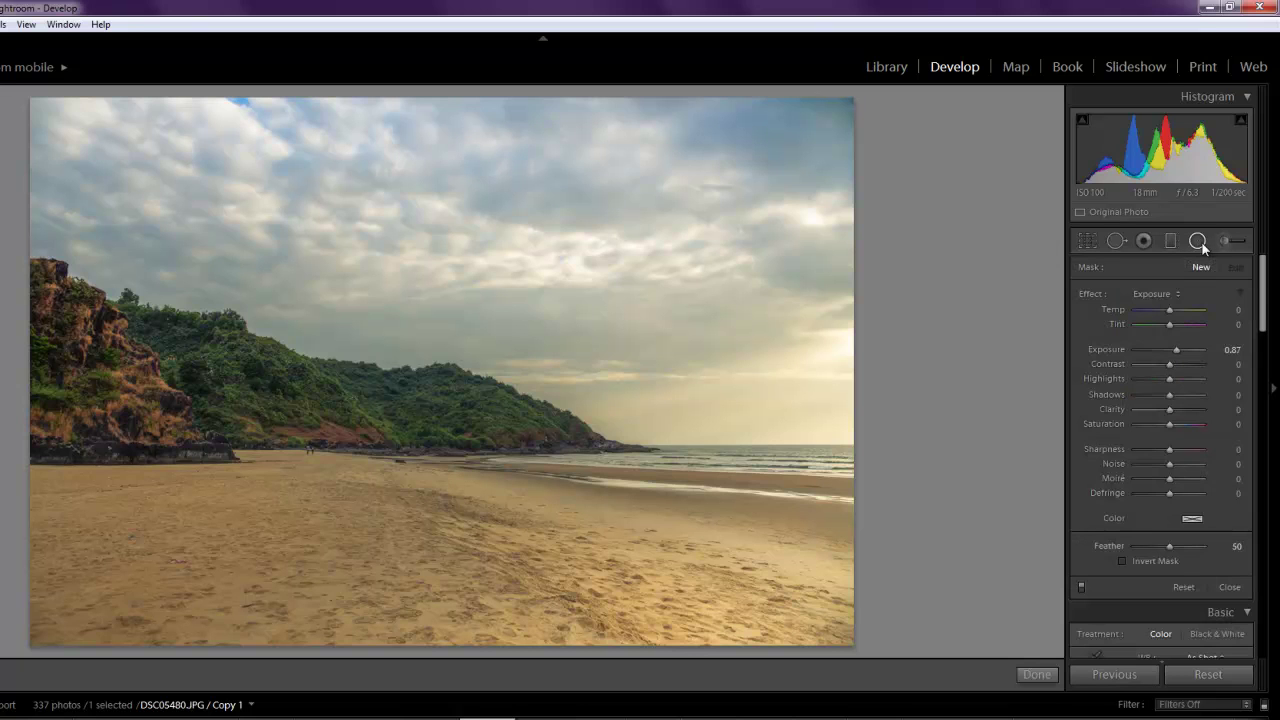
{"action": "left_click", "coordinate": [1122, 561]}
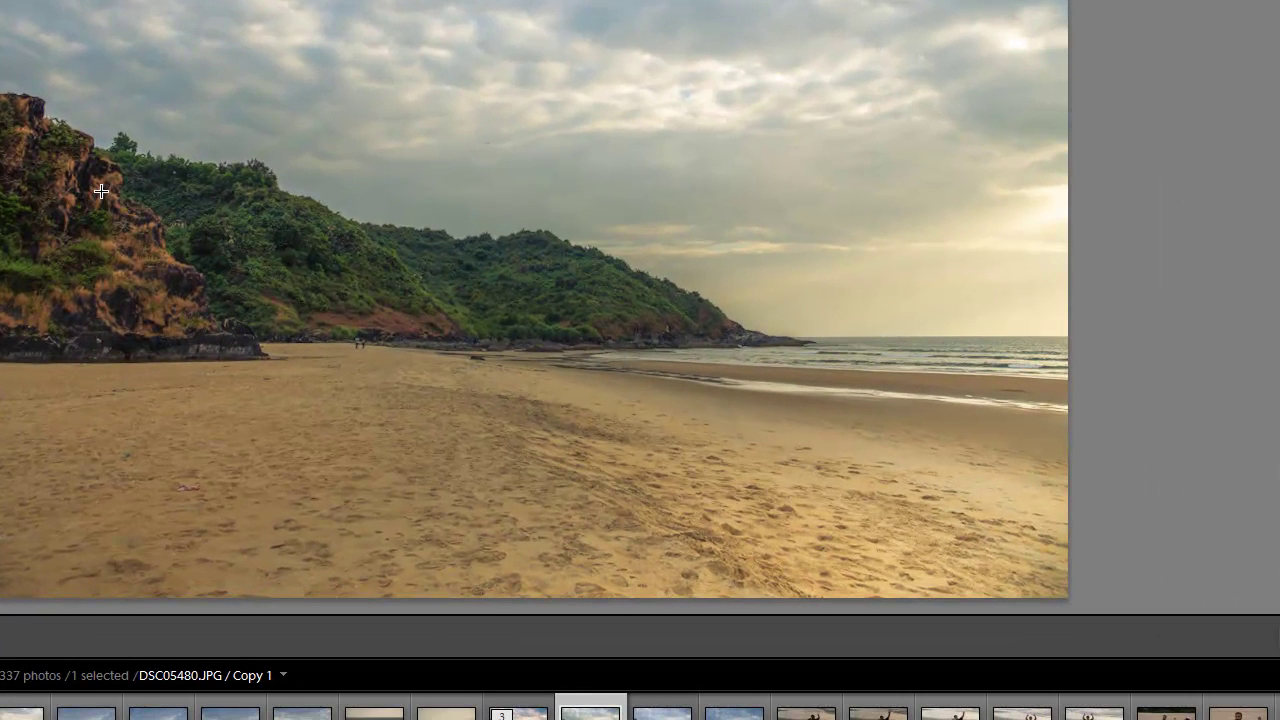
{"action": "left_click_drag", "start_coordinate": [112, 333], "coordinate": [392, 413]}
{"action": "left_click_drag", "start_coordinate": [467, 295], "coordinate": [480, 230]}
{"action": "left_click_drag", "start_coordinate": [563, 291], "coordinate": [588, 243]}
{"action": "left_click_drag", "start_coordinate": [240, 61], "coordinate": [242, 131]}
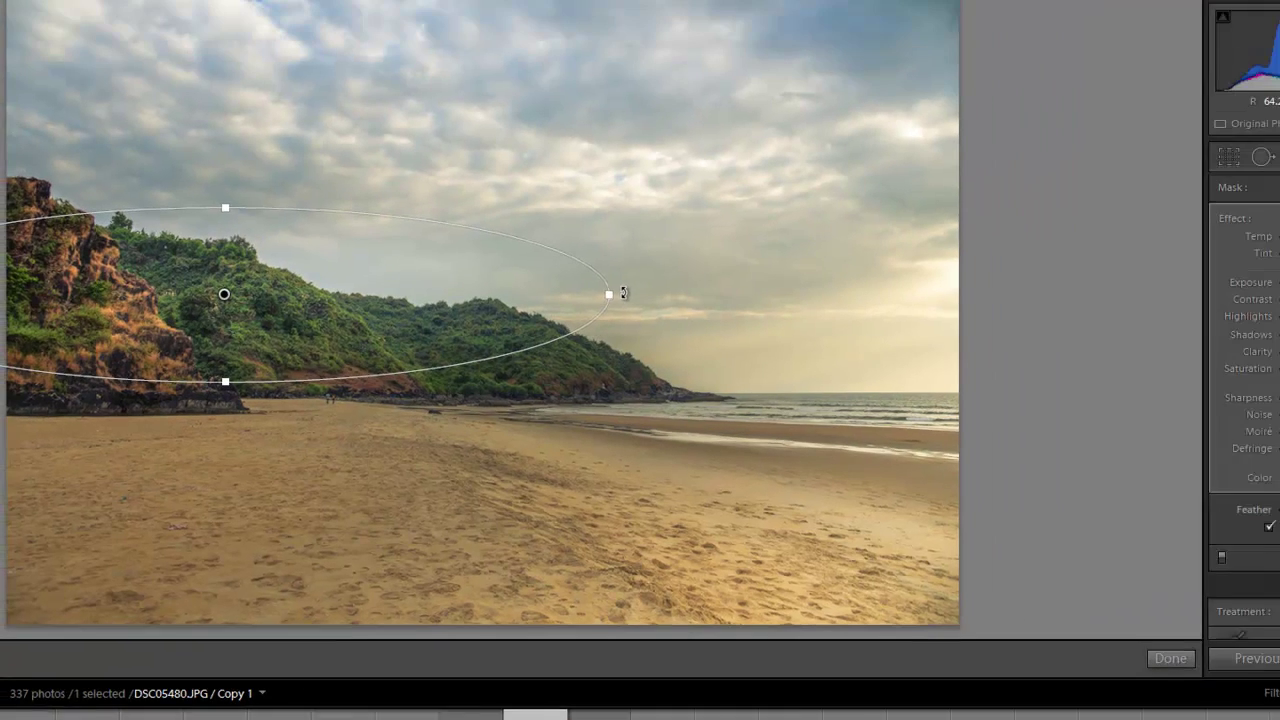
{"action": "left_click_drag", "start_coordinate": [623, 293], "coordinate": [615, 362]}
{"action": "left_click_drag", "start_coordinate": [477, 361], "coordinate": [503, 368]}
{"action": "left_click_drag", "start_coordinate": [452, 426], "coordinate": [476, 439]}
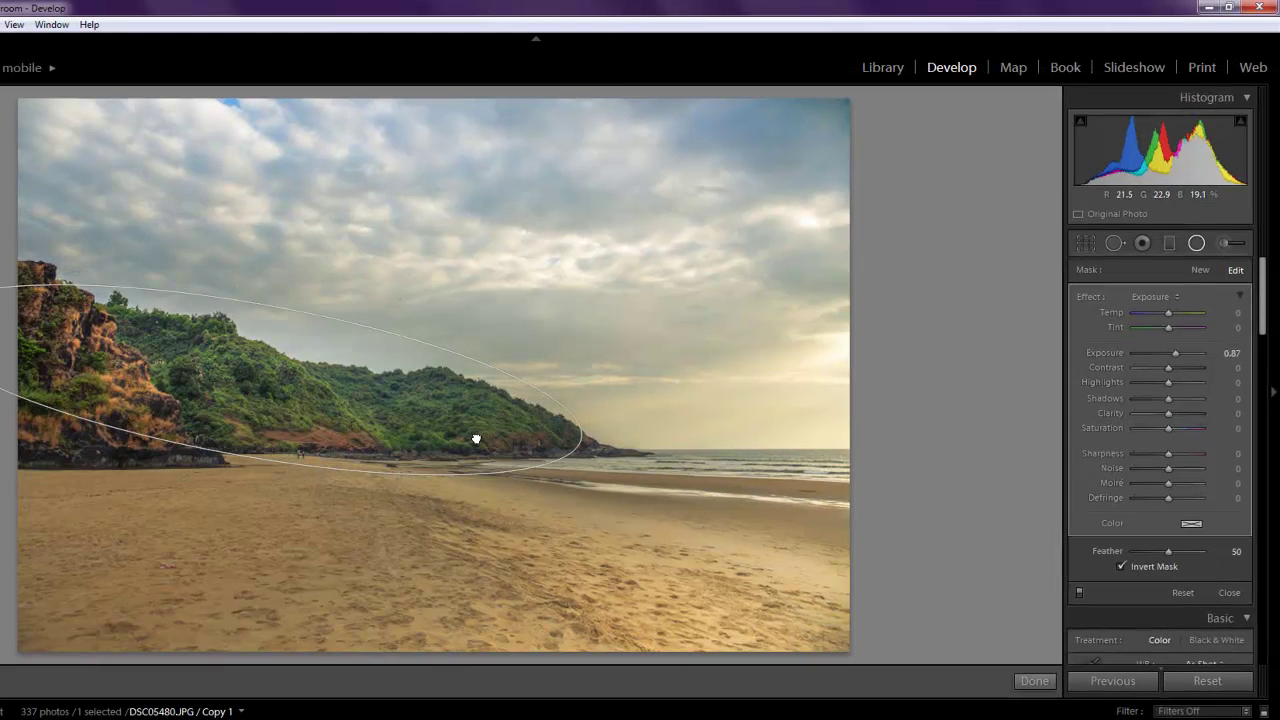
Reset the hill filter's effect, set Exposure 0.97, Contrast 26, Clarity 15 and Saturation 20, and close the filter
{"action": "double_click", "coordinate": [1084, 296]}
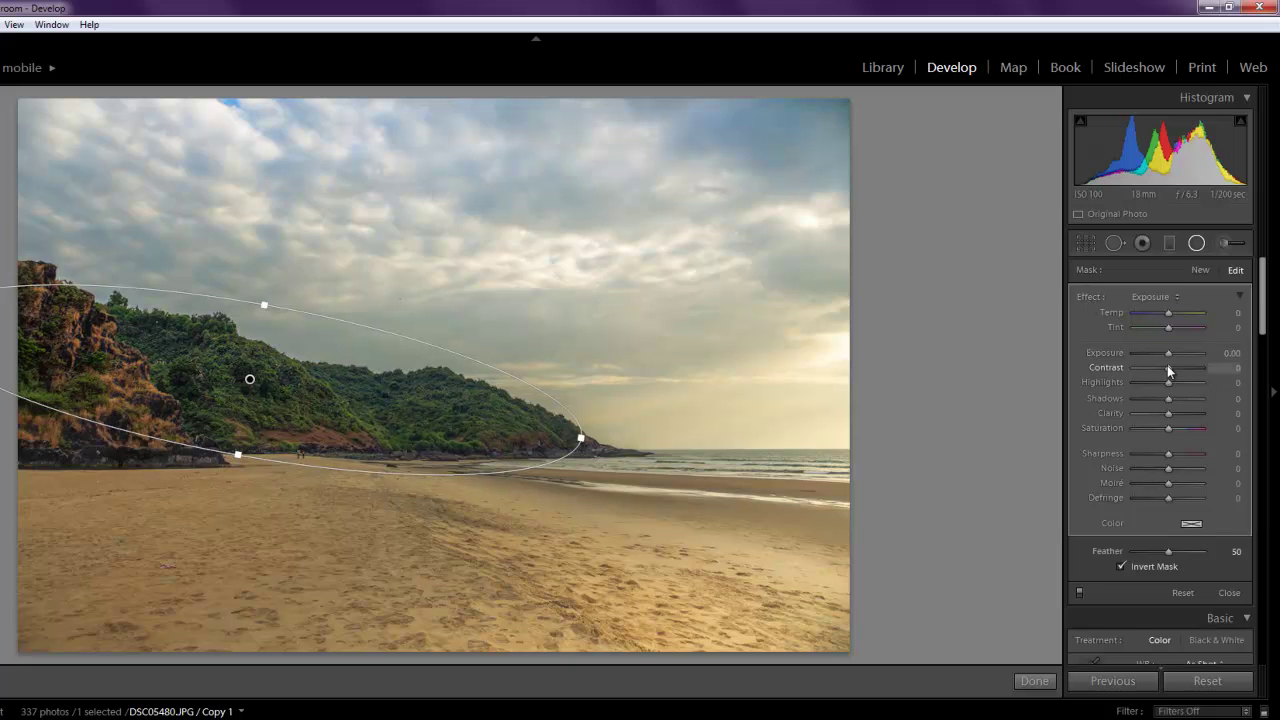
{"action": "left_click_drag", "start_coordinate": [1168, 355], "coordinate": [1181, 383]}
{"action": "mouse_move", "coordinate": [1170, 430]}
{"action": "left_mouse_down"}
{"action": "mouse_move", "coordinate": [1190, 442]}
{"action": "mouse_move", "coordinate": [1177, 421]}
{"action": "left_mouse_up"}
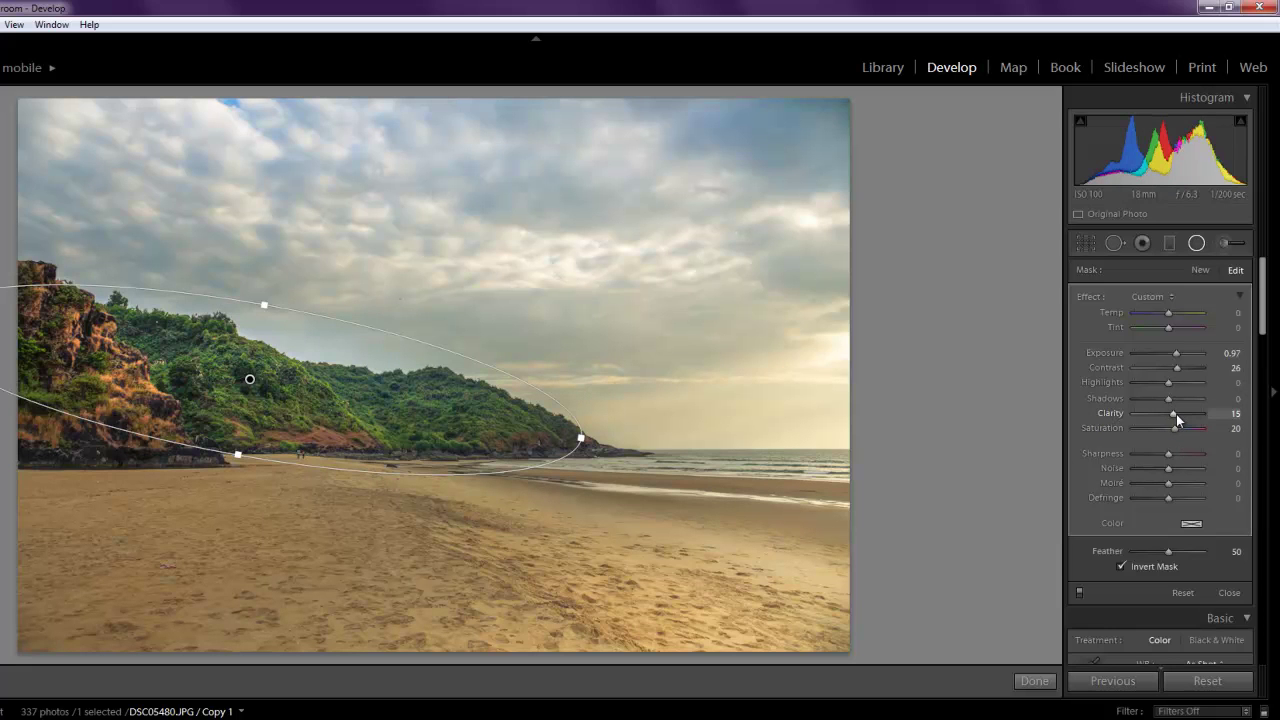
{"action": "left_click", "coordinate": [1229, 593]}
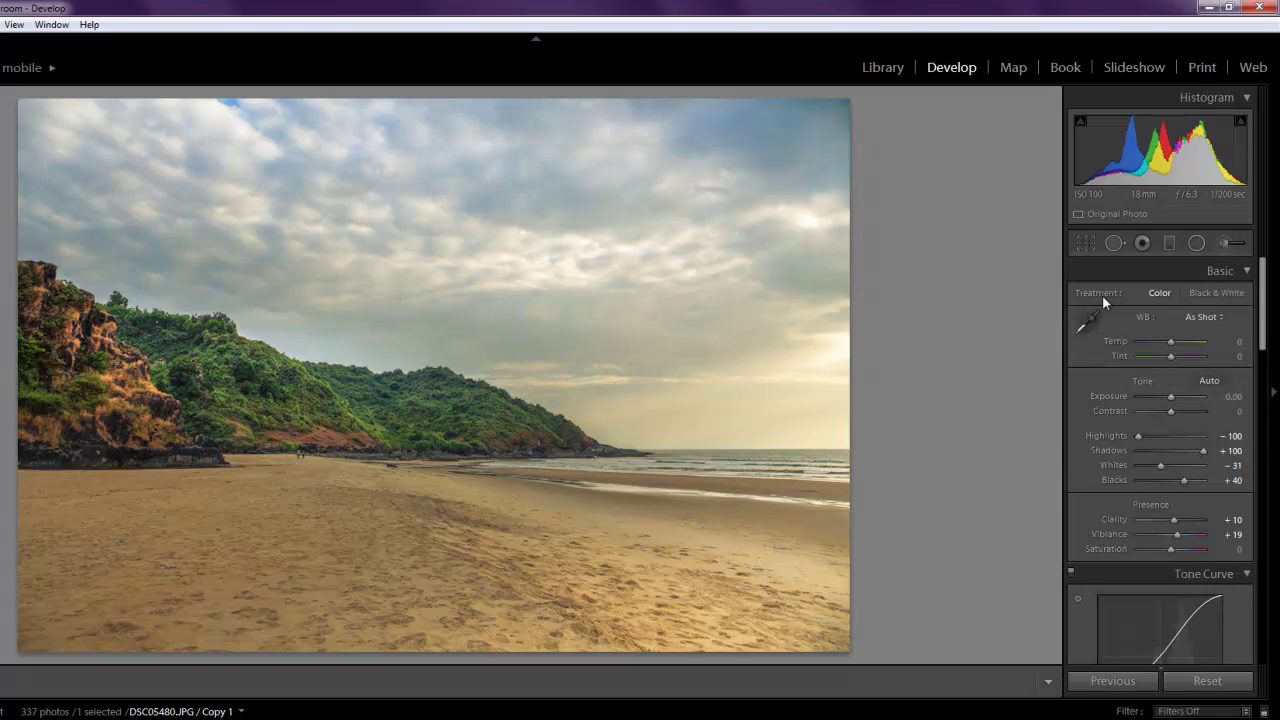
Try a cooler white balance temperature of -14 and a warmer one of +7, resetting Temp to 0 after each
{"action": "left_click_drag", "start_coordinate": [1172, 343], "coordinate": [1170, 345]}
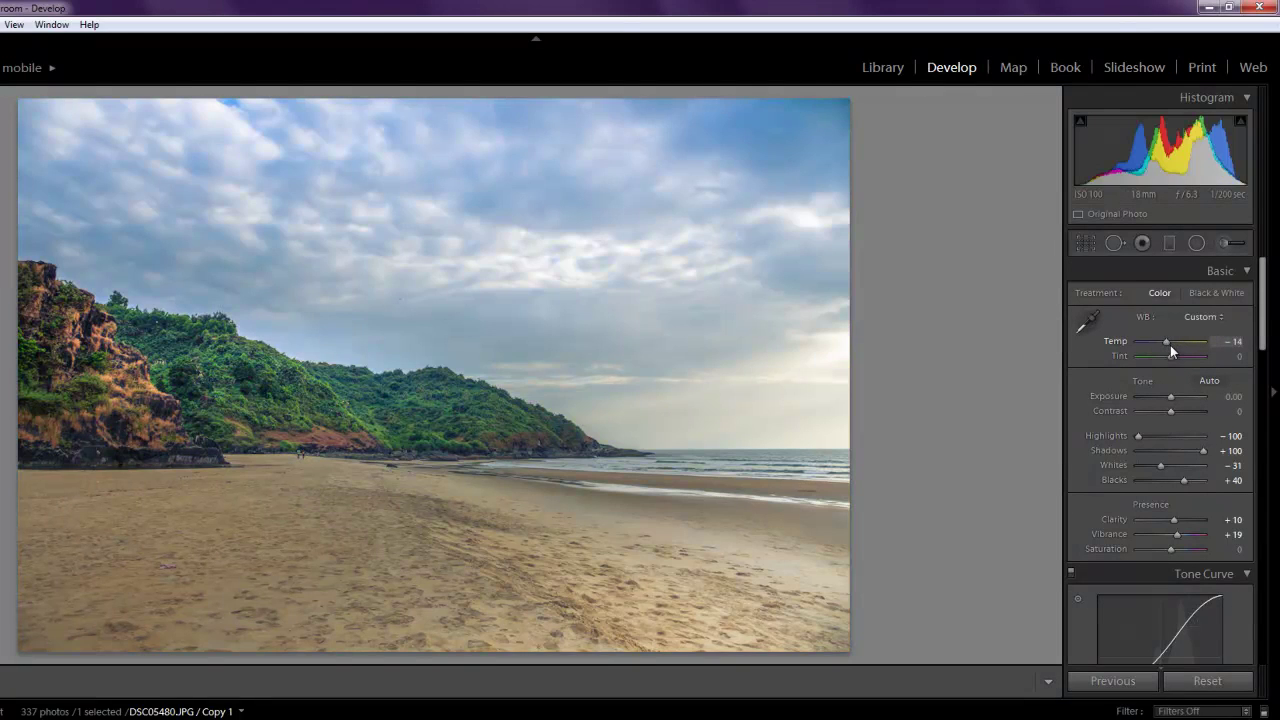
{"action": "double_click", "coordinate": [1170, 345]}
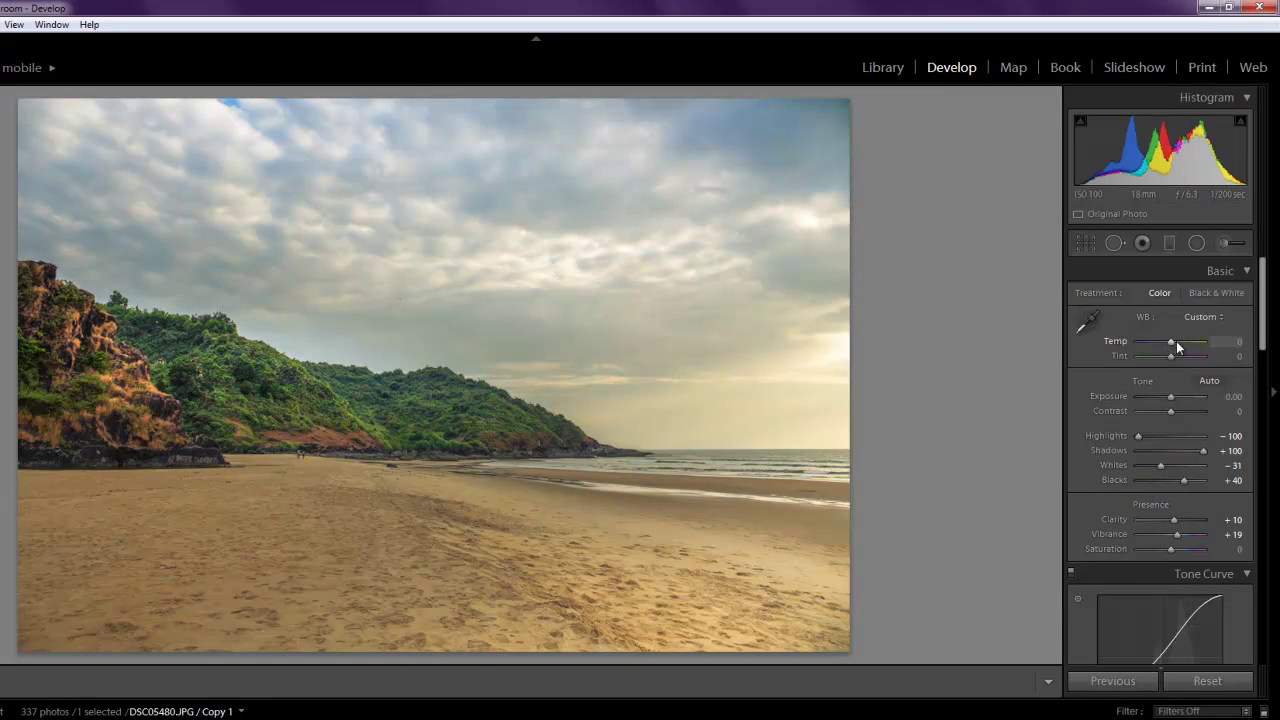
{"action": "left_click_drag", "start_coordinate": [1176, 341], "coordinate": [1178, 340]}
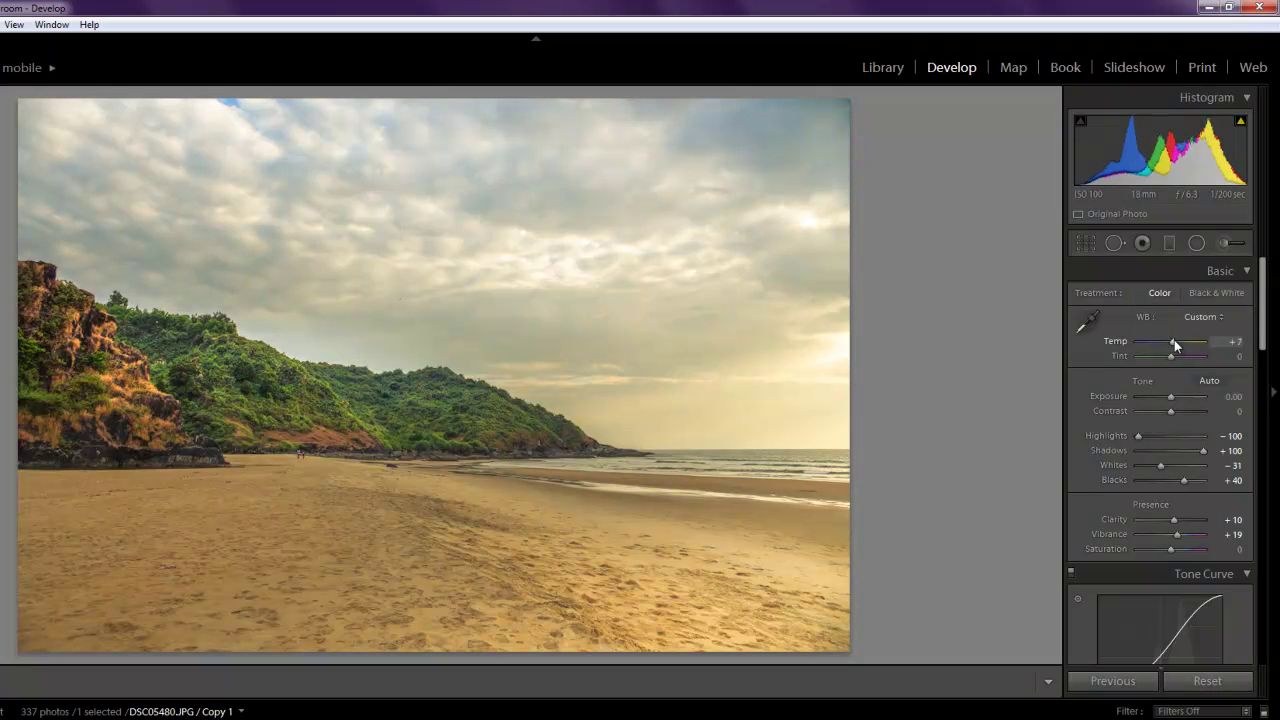
{"action": "double_click", "coordinate": [1174, 343]}
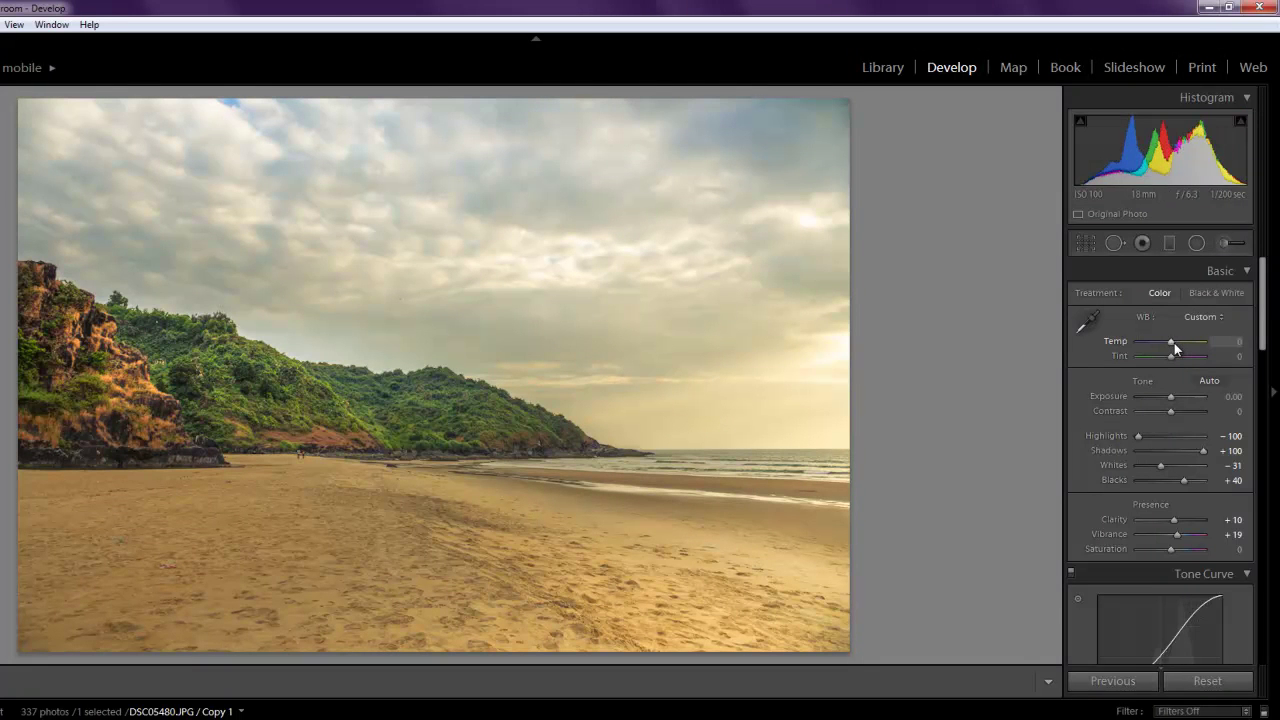
Try and reset a Blue hue shift, and set the HSL Saturation to +38 for Blue and +18 for Aqua
{"action": "left_click_drag", "start_coordinate": [1268, 315], "coordinate": [1268, 443]}
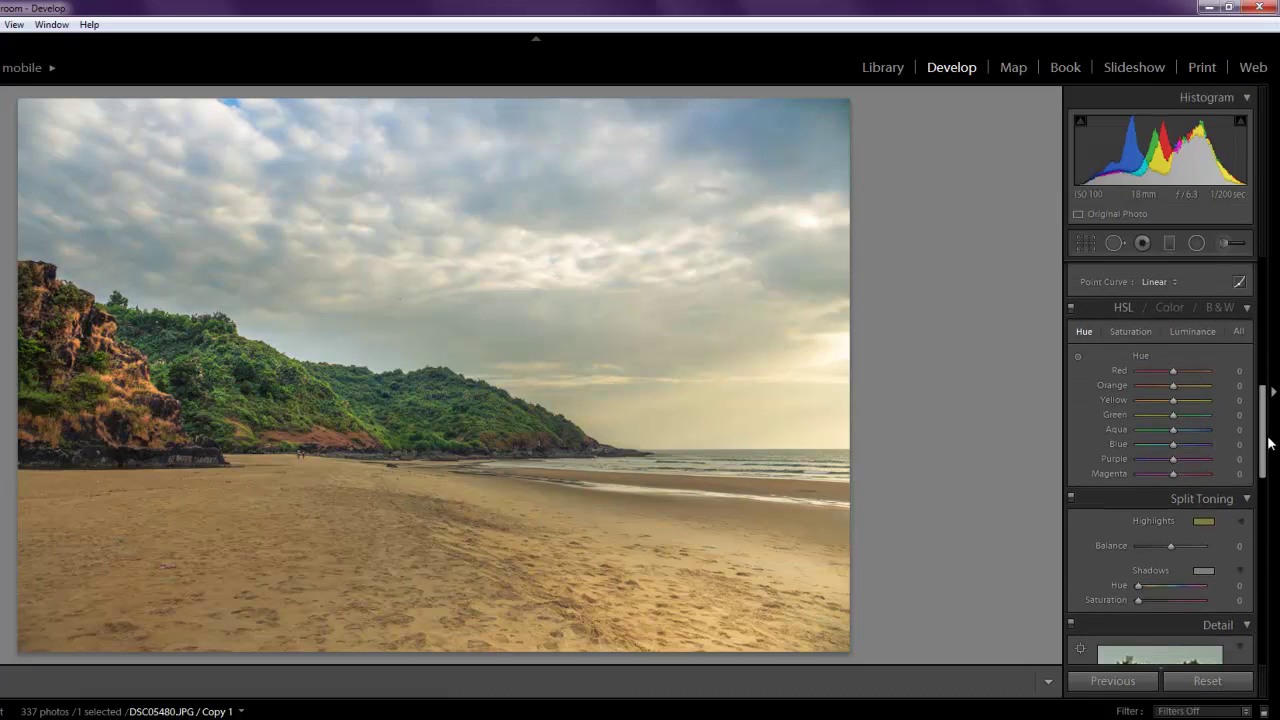
{"action": "left_click_drag", "start_coordinate": [1183, 453], "coordinate": [1187, 454]}
{"action": "double_click", "coordinate": [1185, 447]}
{"action": "left_click", "coordinate": [1140, 334]}
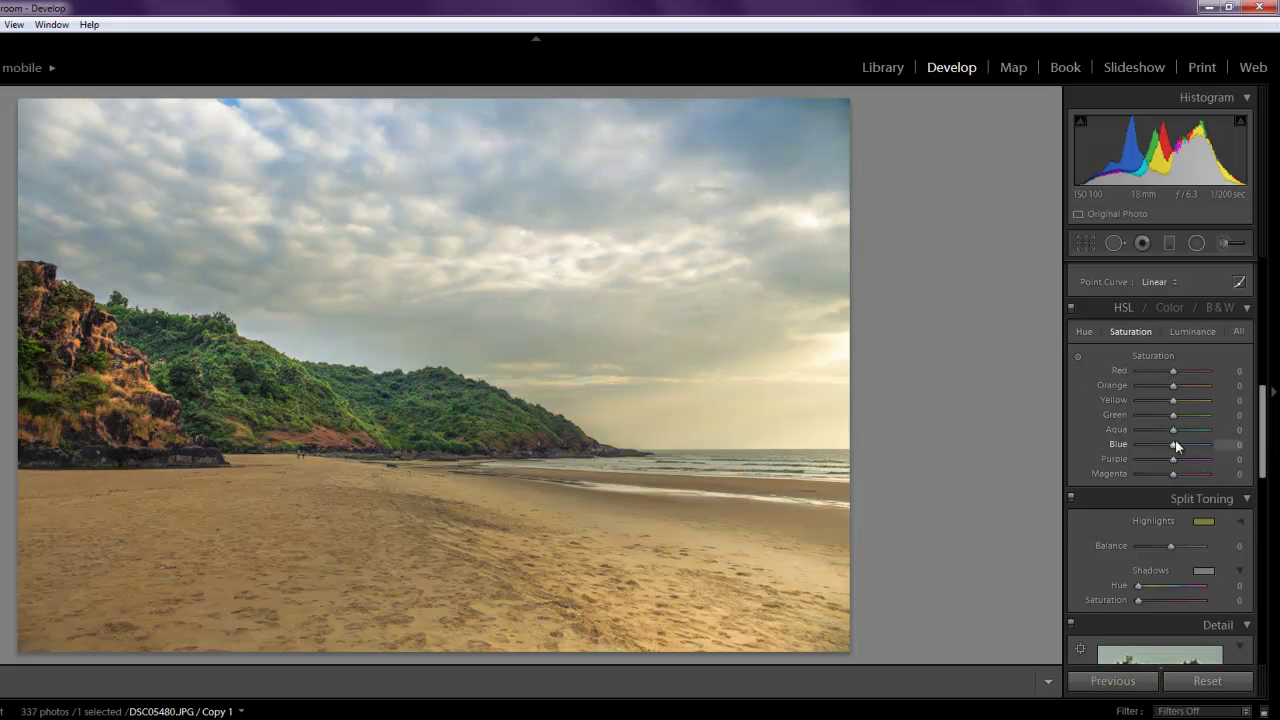
{"action": "mouse_move", "coordinate": [1174, 445]}
{"action": "left_mouse_down"}
{"action": "mouse_move", "coordinate": [1187, 445]}
{"action": "mouse_move", "coordinate": [1182, 430]}
{"action": "left_mouse_up"}
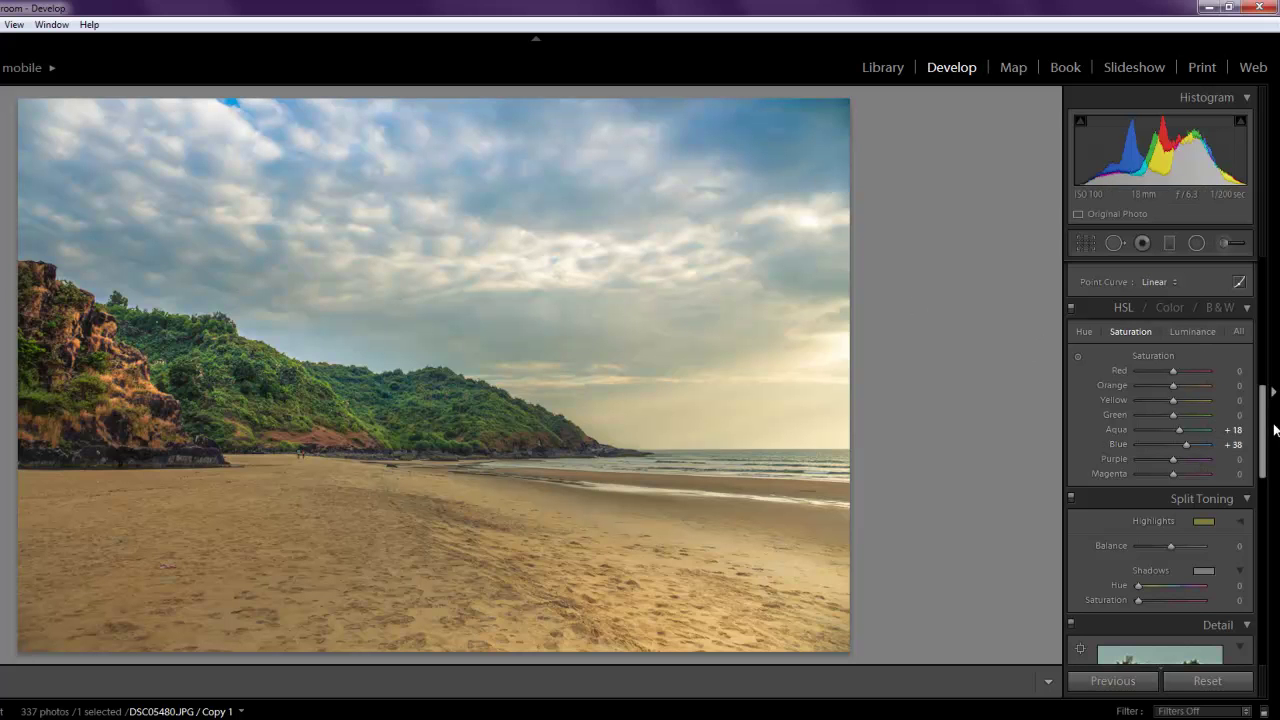
Compare the edited beach photo with its original in the side-by-side Before/After view and against the neighbouring photo
{"action": "scroll", "coordinate": [1270, 420], "scroll_direction": "up", "scroll_amount": 5}
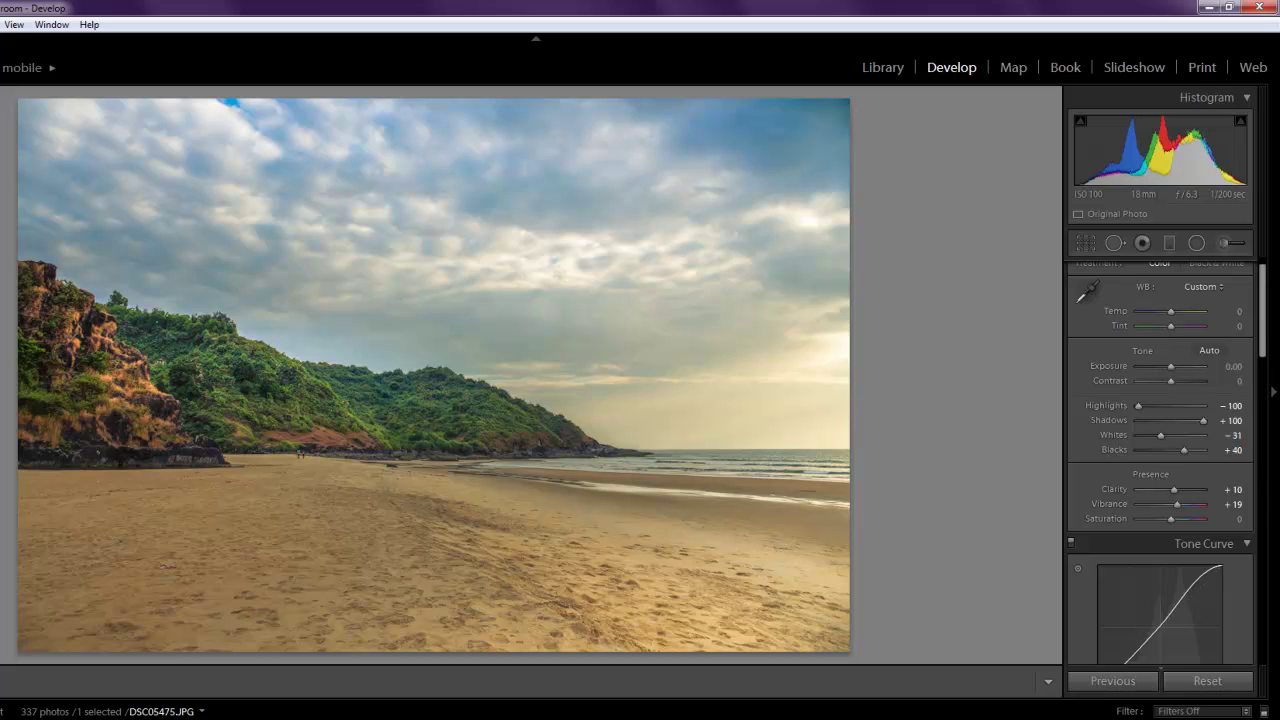
{"action": "key", "text": "y"}
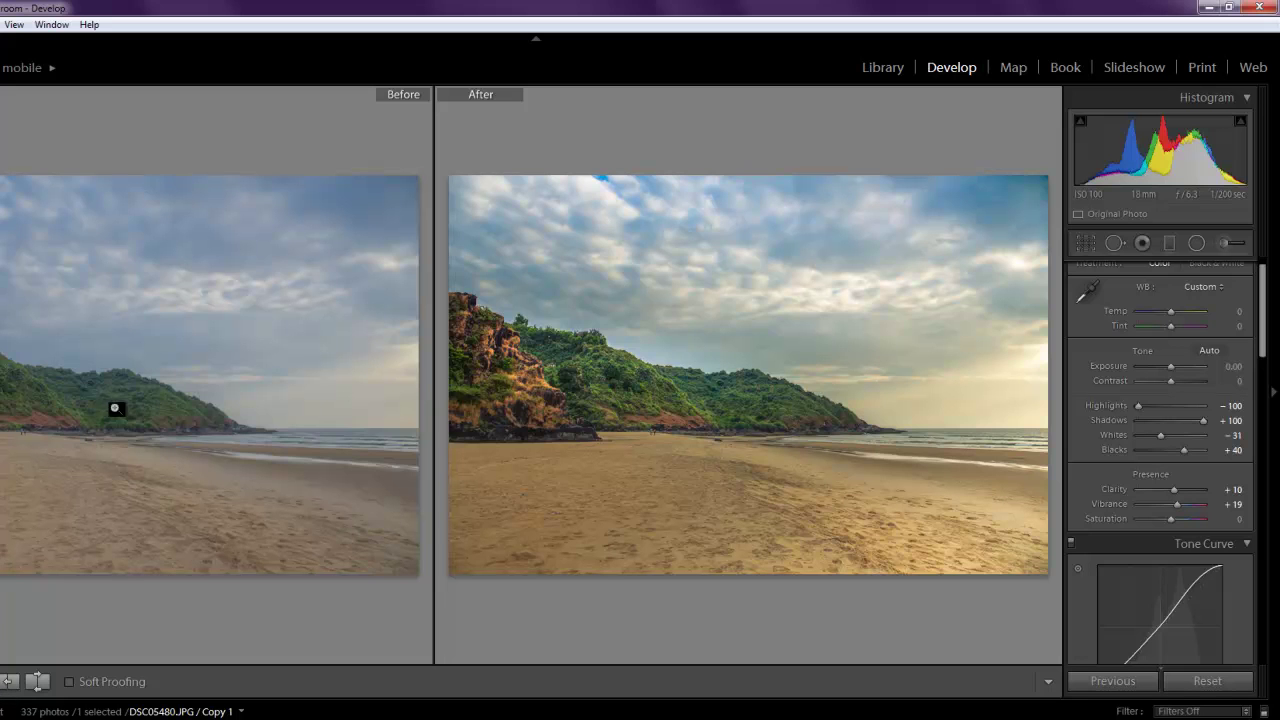
{"action": "key", "text": "y"}
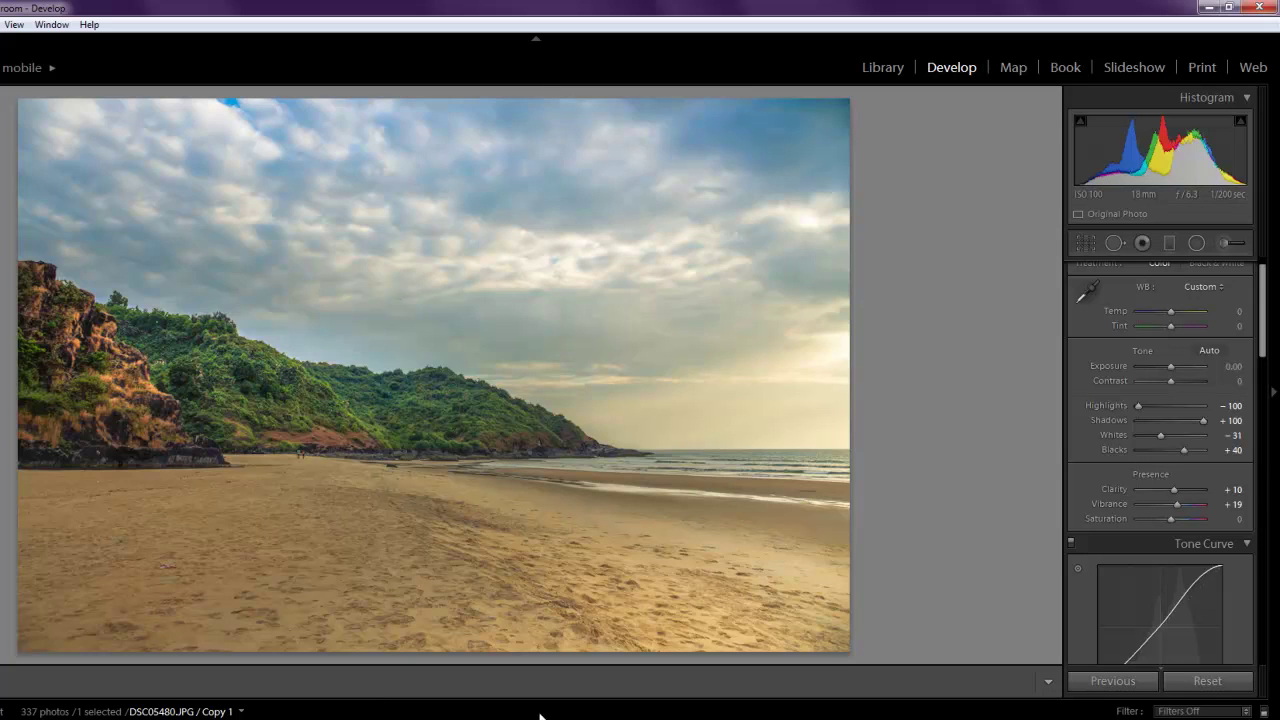
{"action": "key", "text": "Right"}
{"action": "key", "text": "Left"}
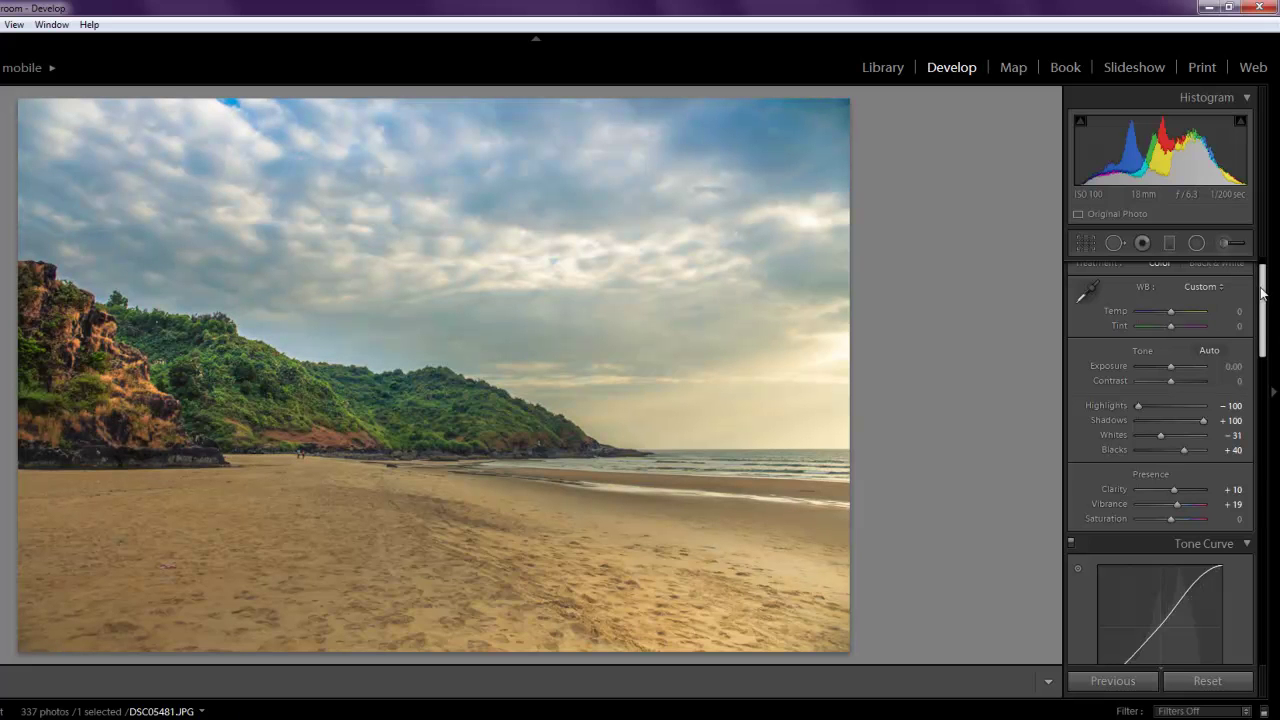
Review the applied color, split toning, detail, lens correction and effects settings, and the placement of the graduated and radial filters
{"action": "left_click_drag", "start_coordinate": [1264, 293], "coordinate": [1266, 449]}
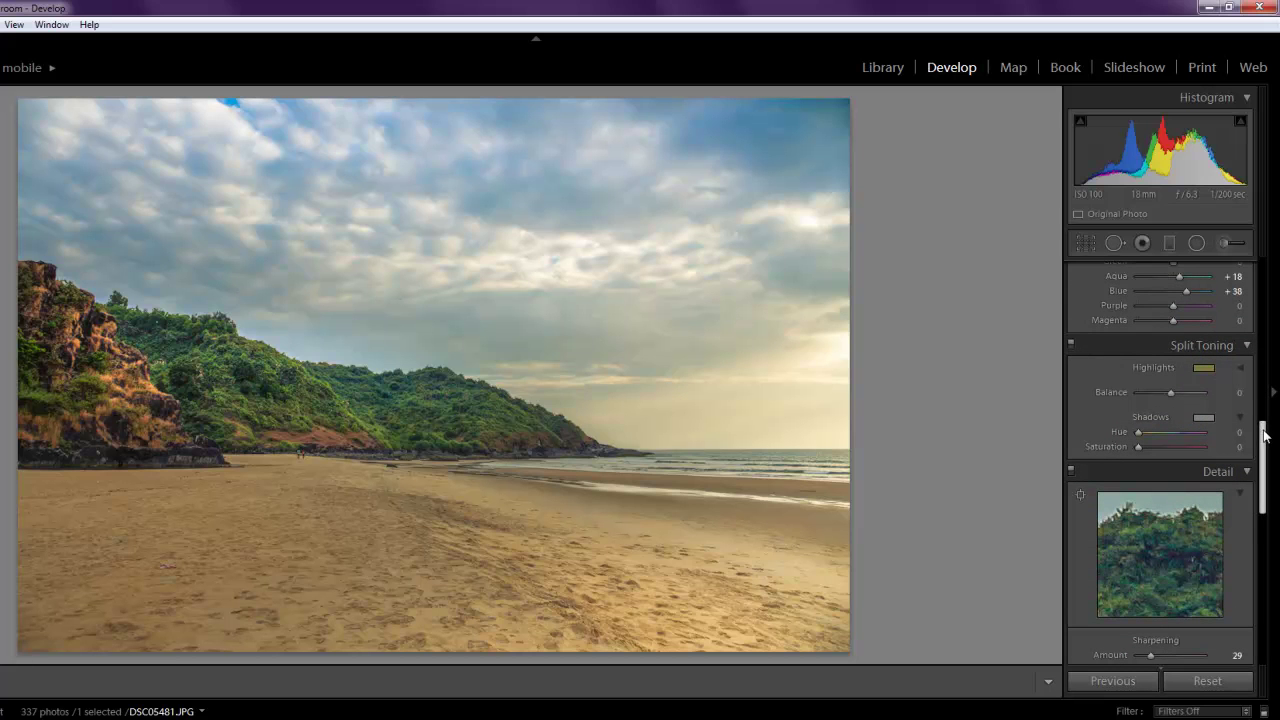
{"action": "left_click_drag", "start_coordinate": [1265, 435], "coordinate": [1271, 541]}
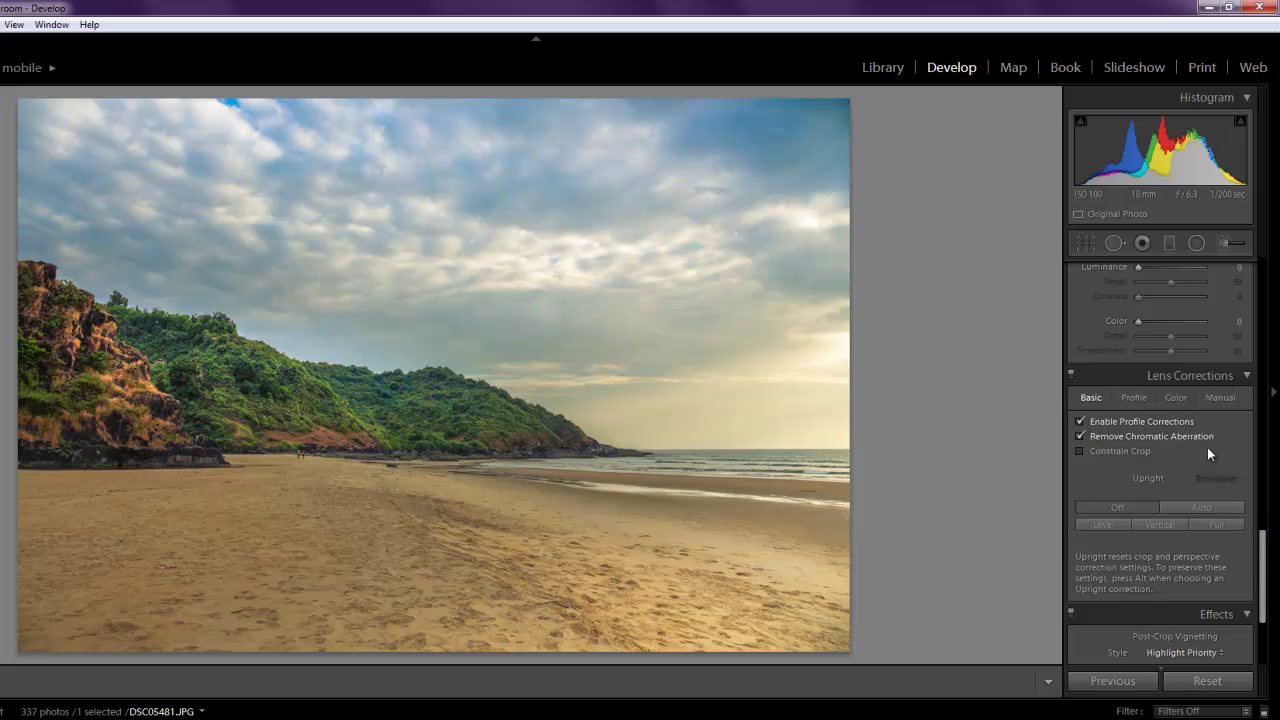
{"action": "left_click_drag", "start_coordinate": [1265, 566], "coordinate": [1265, 596]}
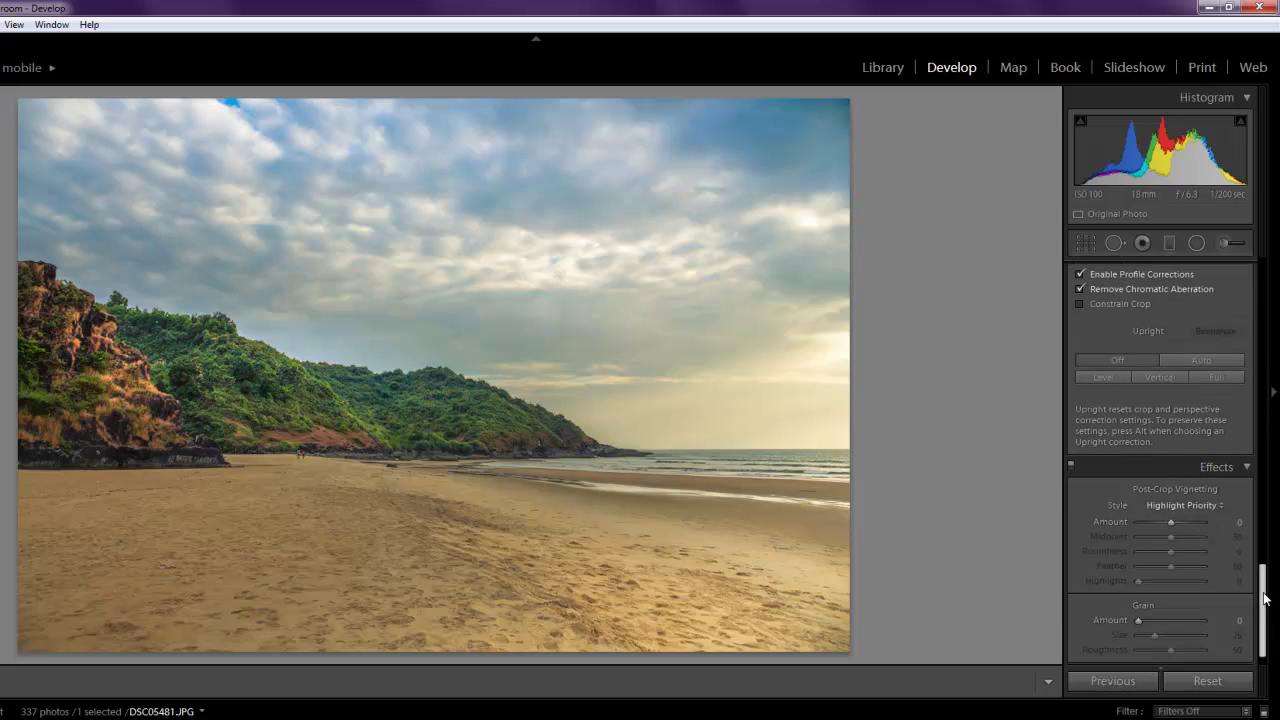
{"action": "left_click_drag", "start_coordinate": [1265, 598], "coordinate": [1261, 286]}
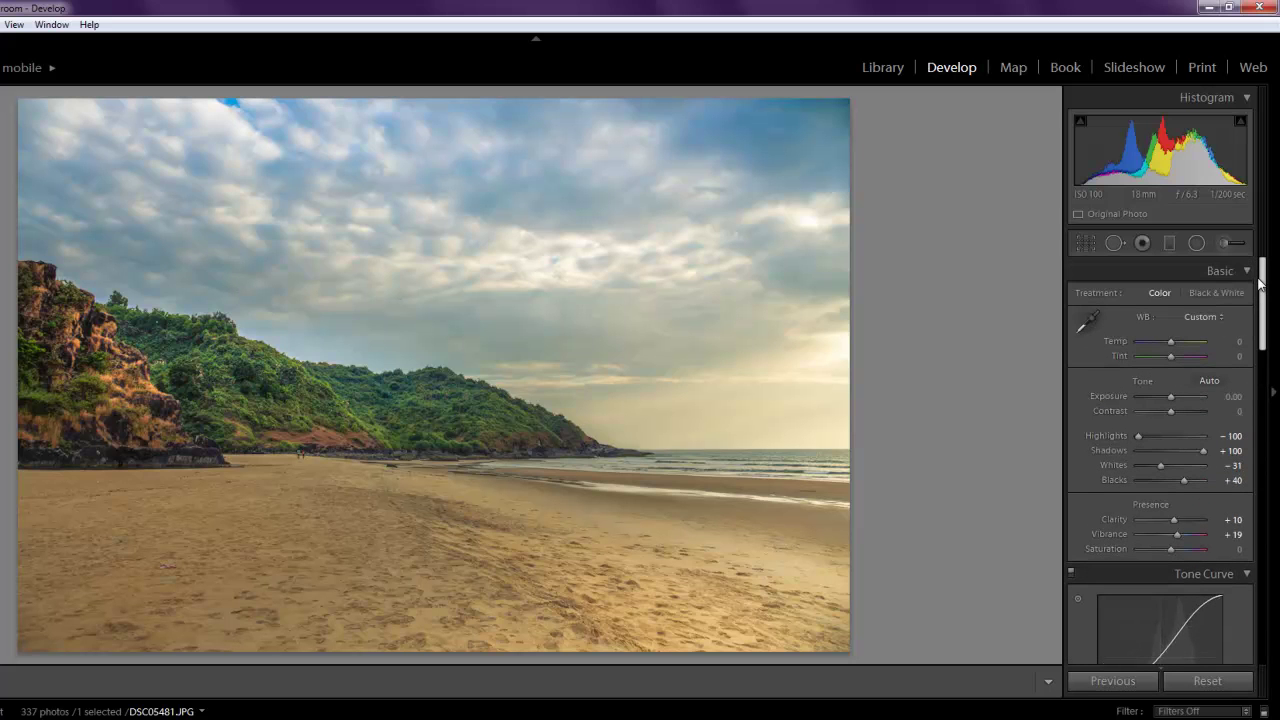
{"action": "left_click", "coordinate": [1169, 243]}
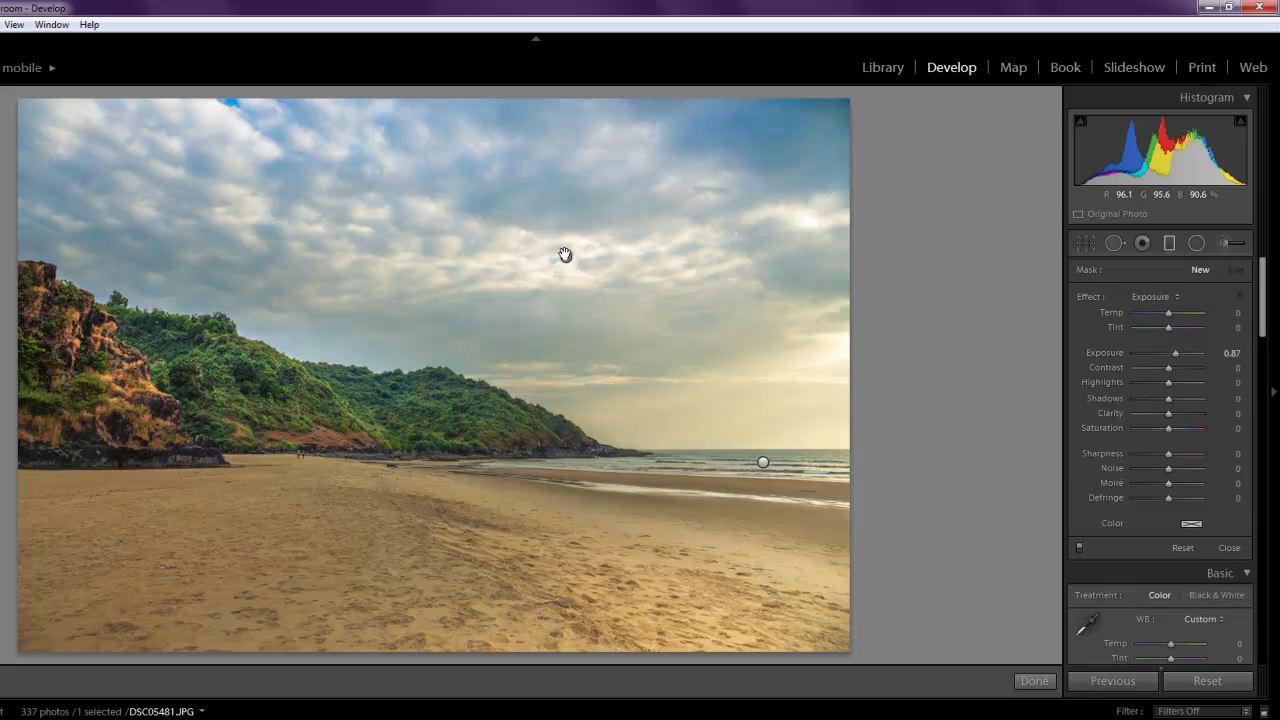
{"action": "left_click", "coordinate": [1196, 244]}
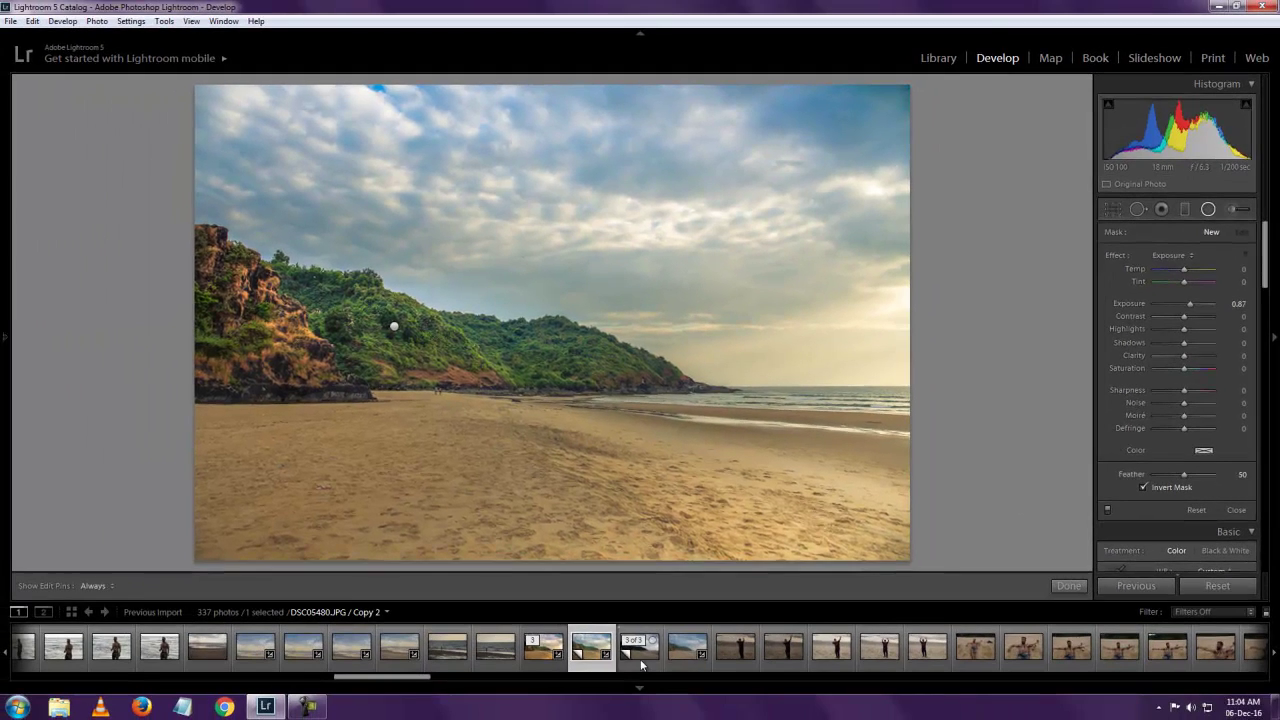
Close the radial filter and compare the edited copy with the unprocessed virtual copy, ending on the edited one
{"action": "left_click", "coordinate": [640, 665]}
{"action": "left_click", "coordinate": [597, 657]}
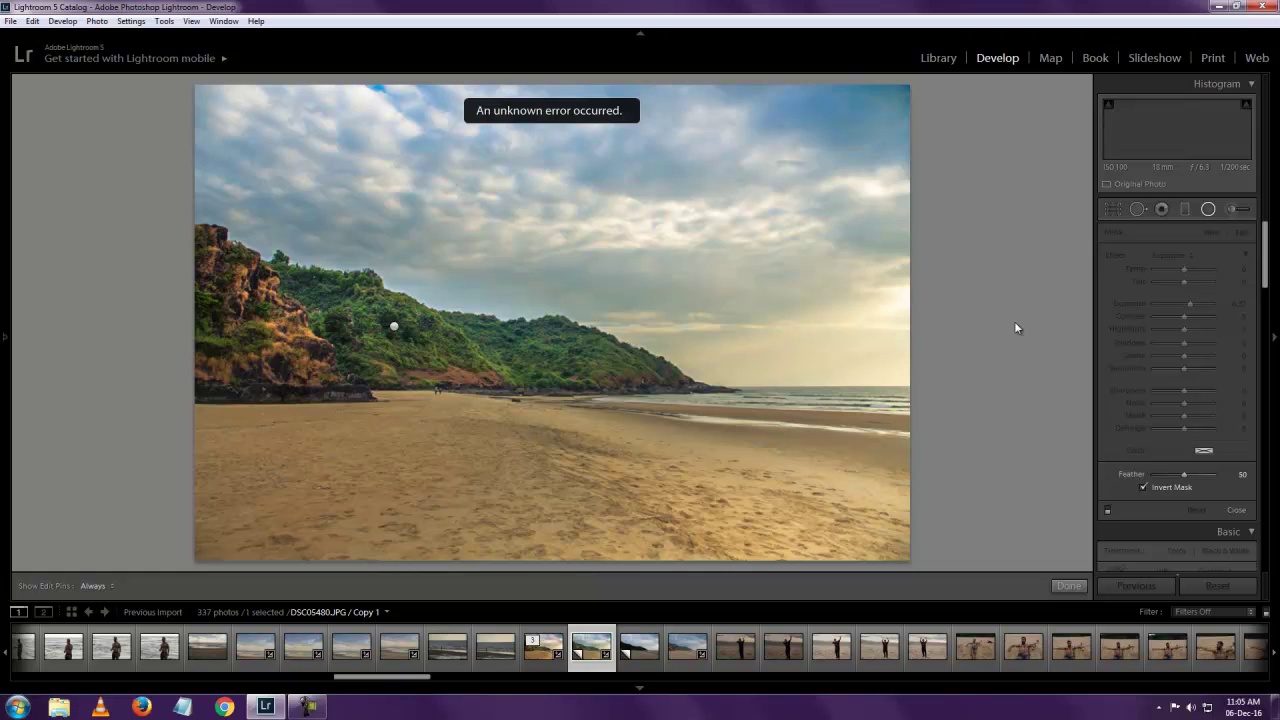
{"action": "left_click", "coordinate": [1234, 511]}
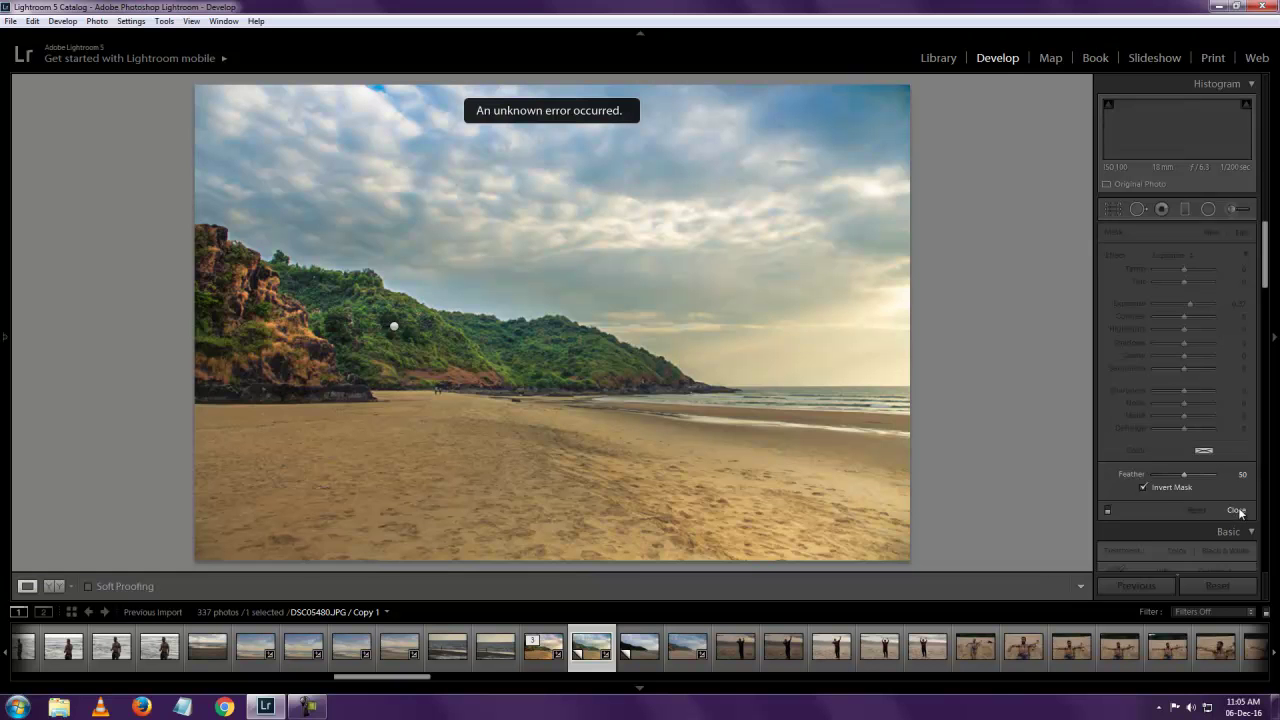
{"action": "left_click", "coordinate": [629, 650]}
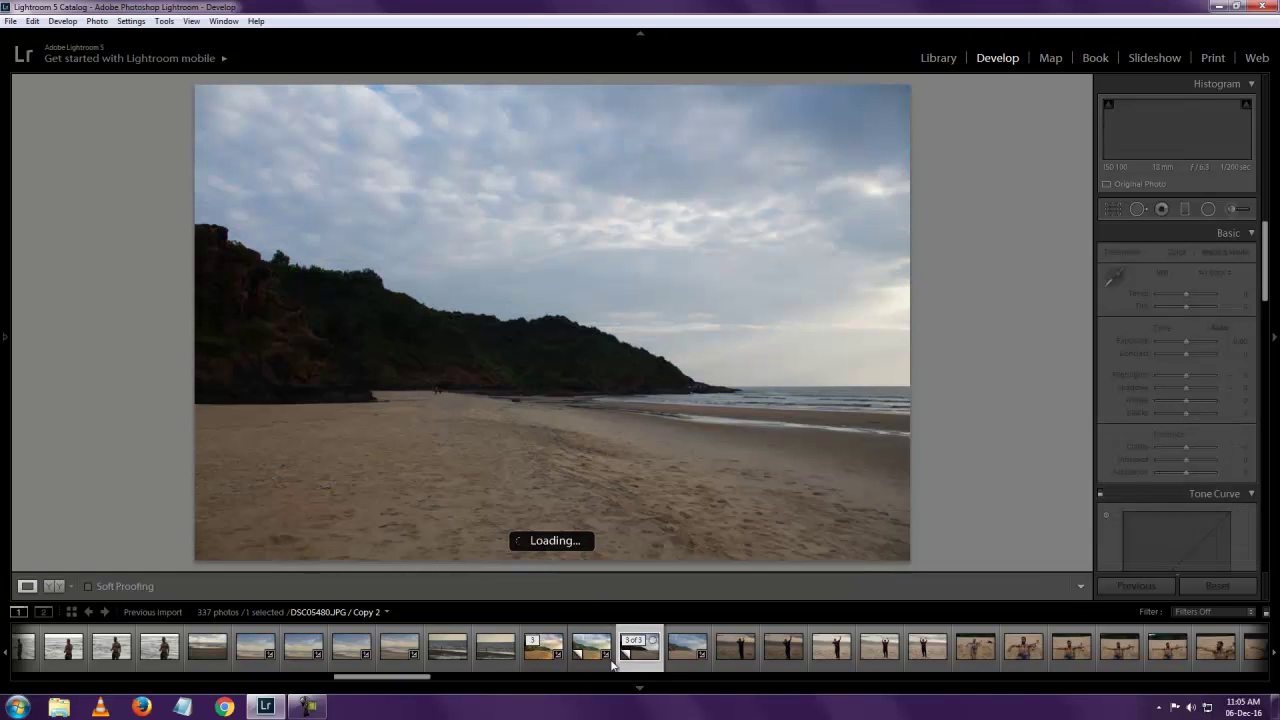
{"action": "left_click", "coordinate": [586, 658]}
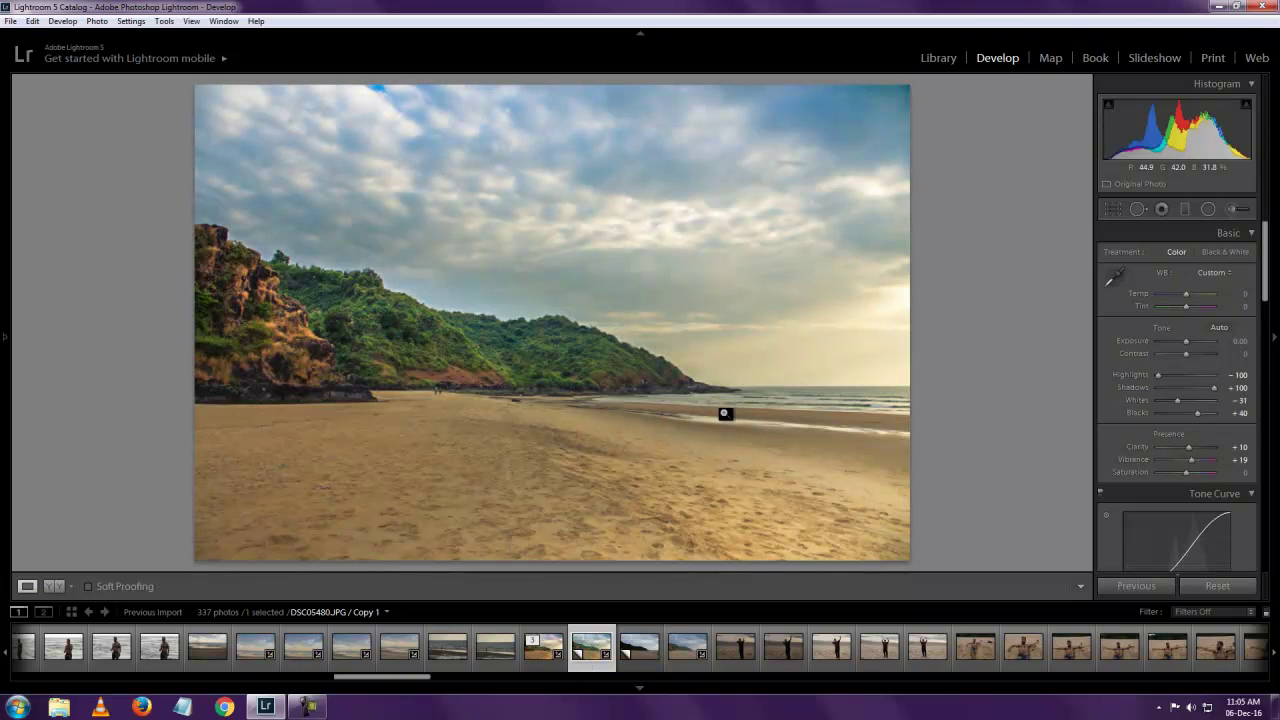